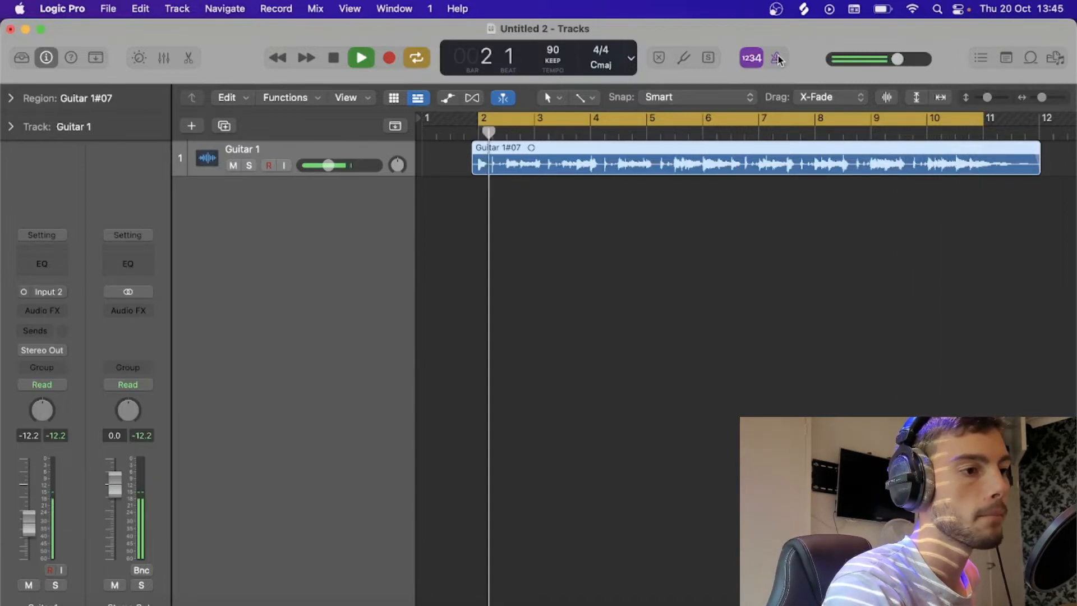
Step: Stop playback, duplicate the guitar track with its settings, and copy its region onto the new track at the same position
{"action": "key", "text": "space"}
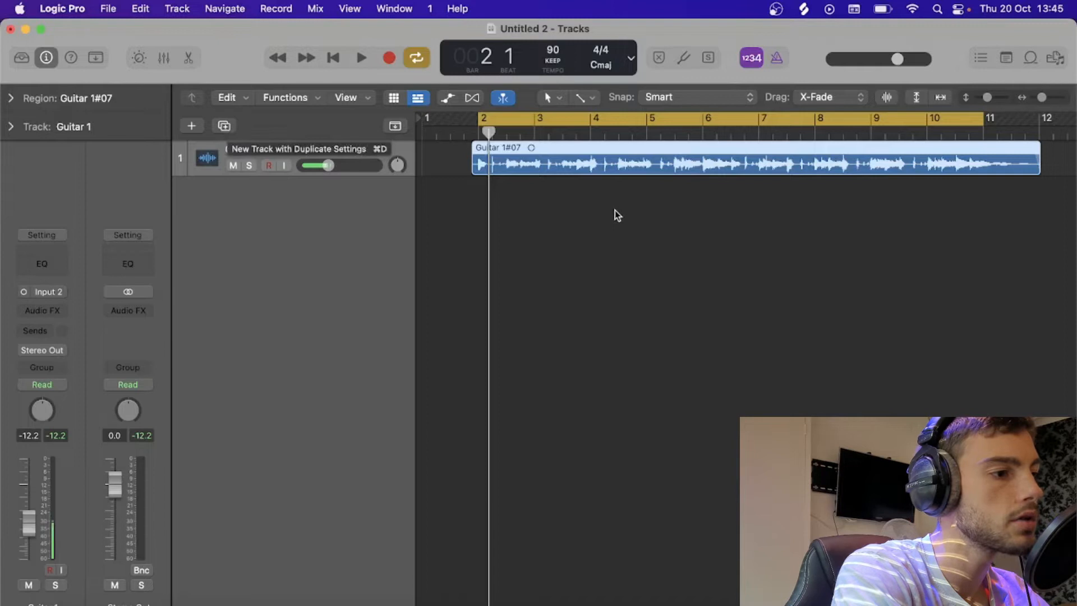
{"action": "left_click", "coordinate": [223, 126]}
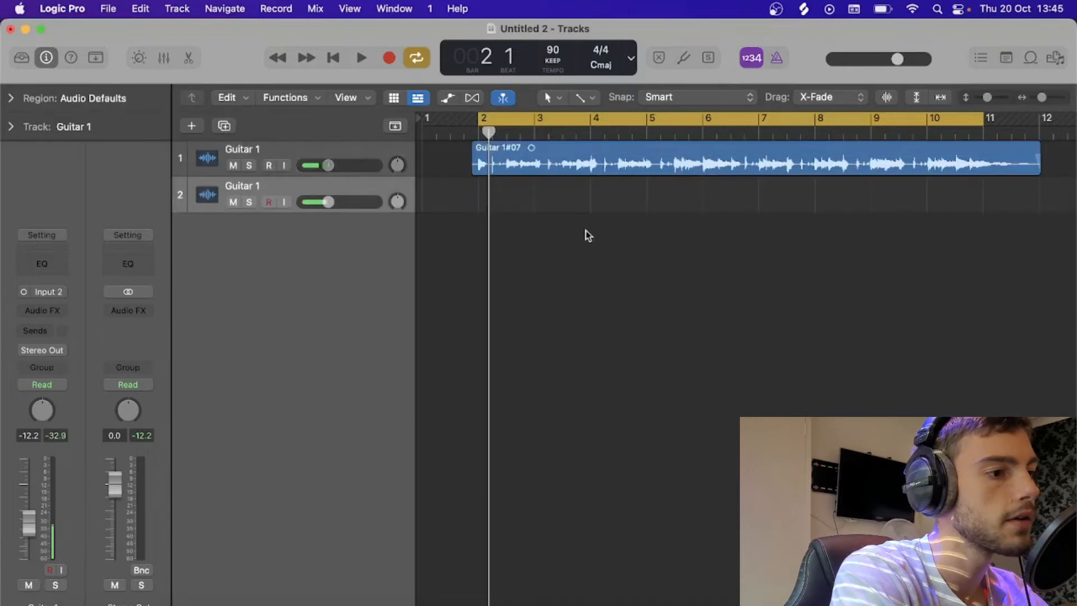
{"action": "left_click_drag", "start_coordinate": [571, 163], "coordinate": [577, 193]}
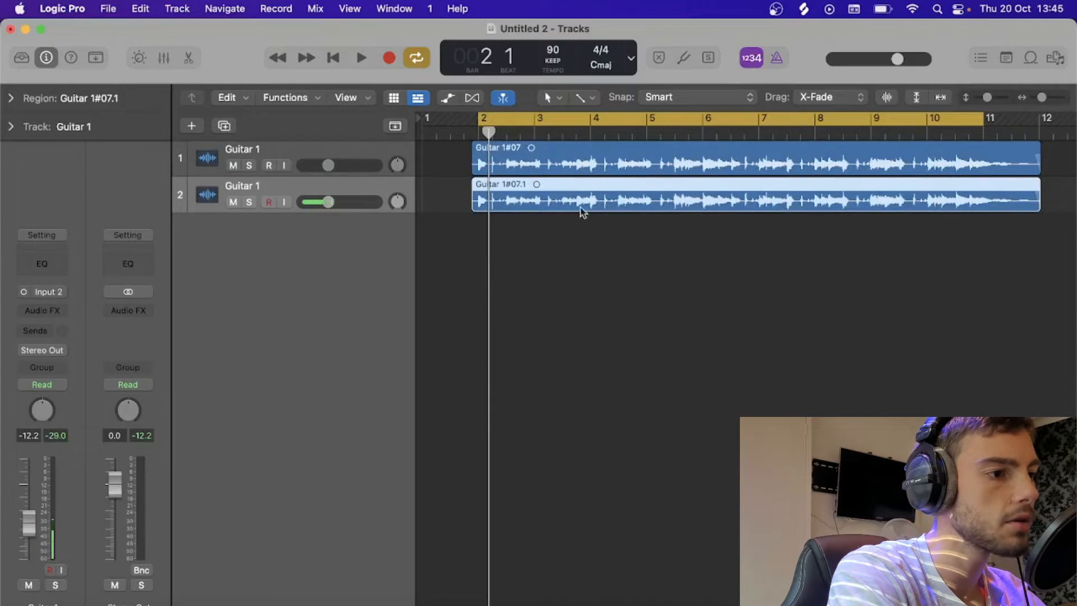
Step: Compare the waveforms of the two guitar regions in the audio track editor, near the start and around bar 4
{"action": "double_click", "coordinate": [579, 160]}
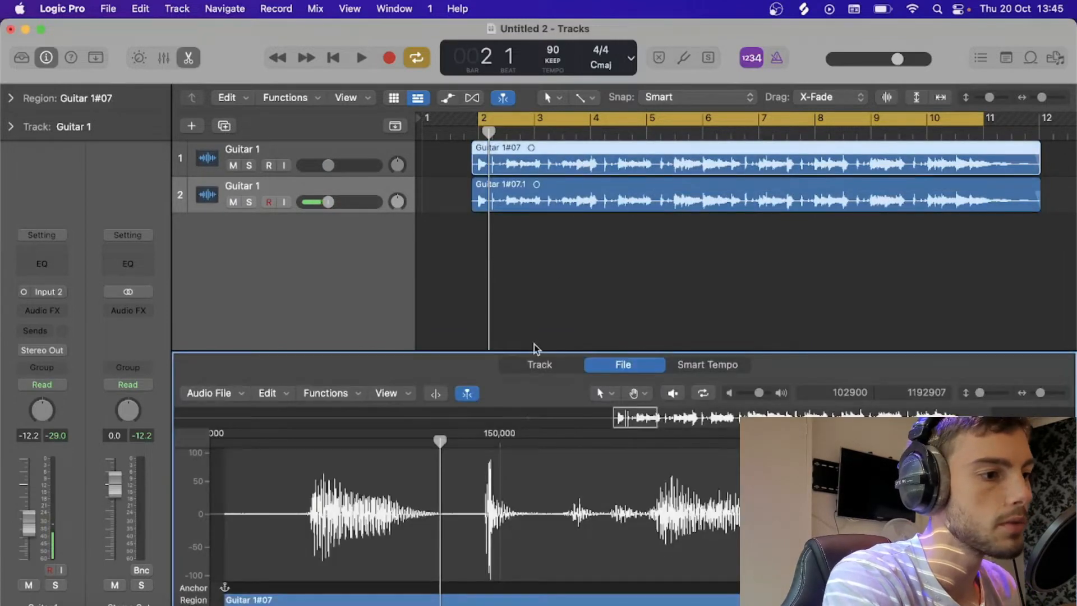
{"action": "left_click", "coordinate": [538, 364]}
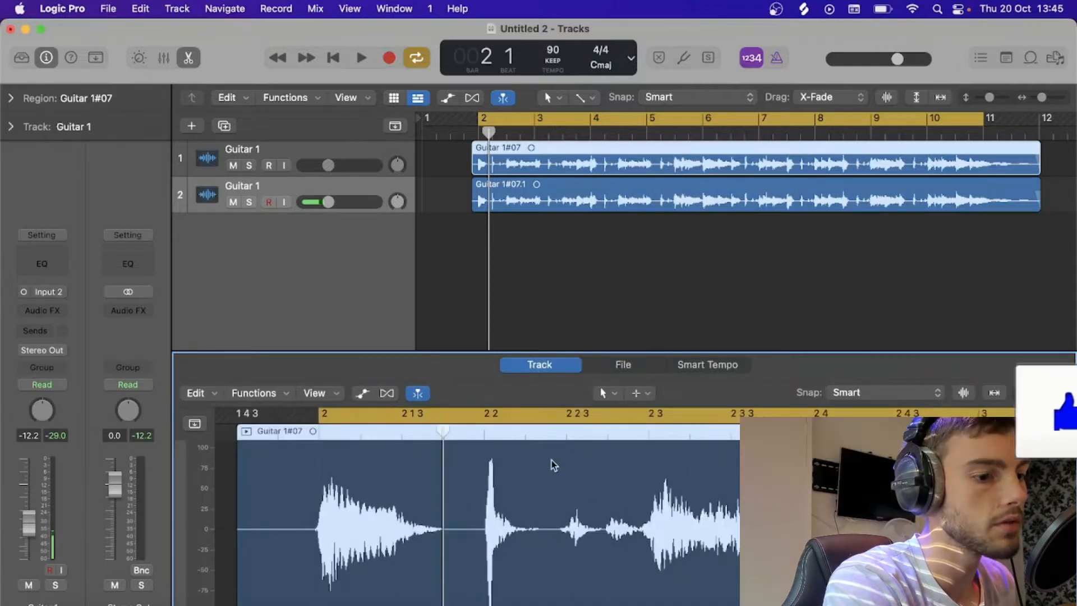
{"action": "key", "text": "Up"}
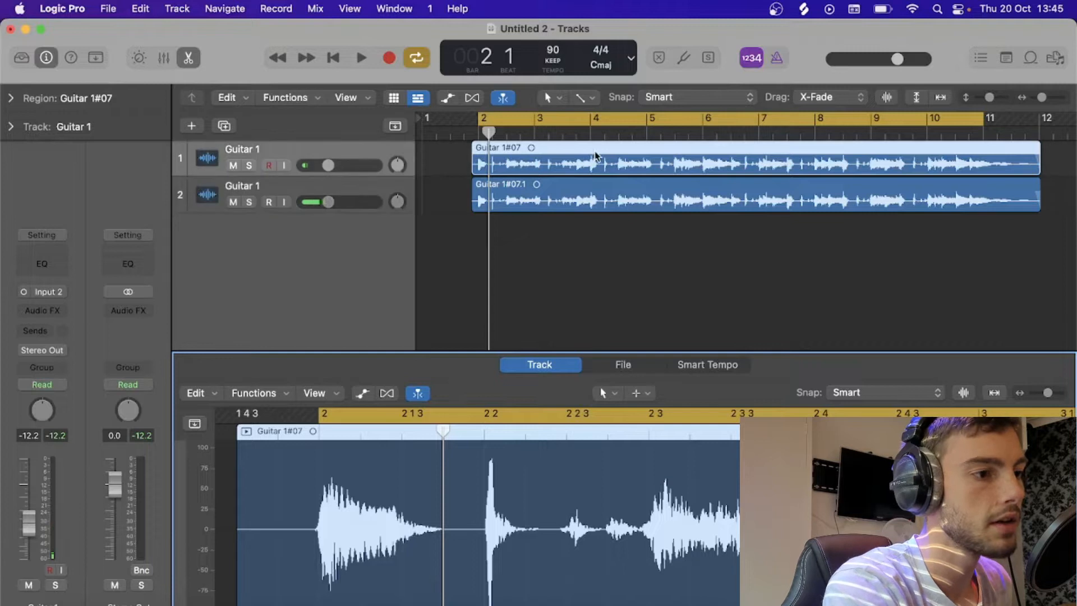
{"action": "left_click", "coordinate": [602, 195]}
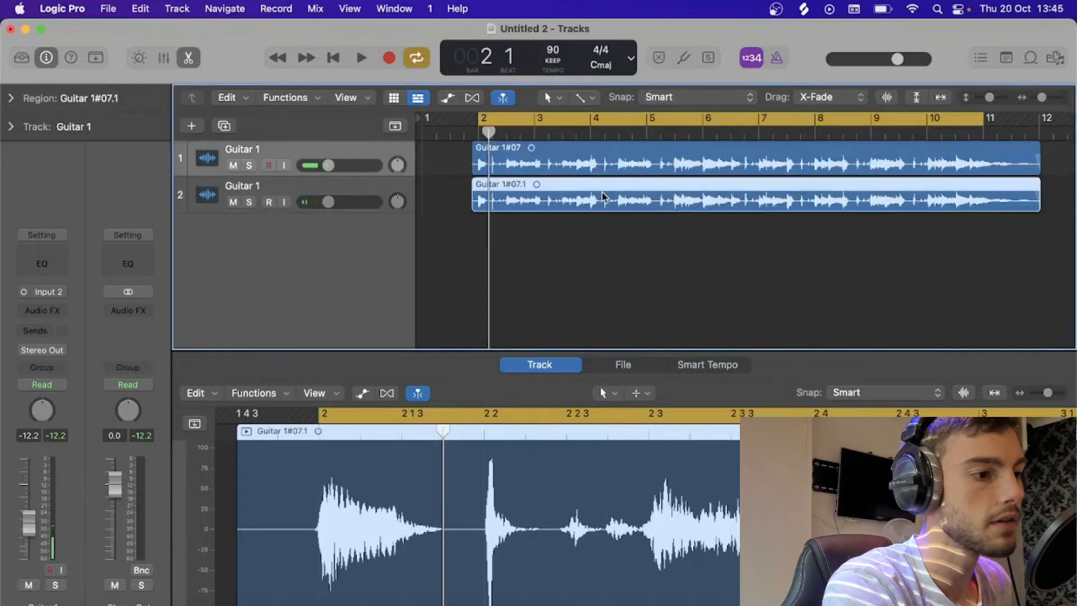
{"action": "left_click", "coordinate": [593, 135]}
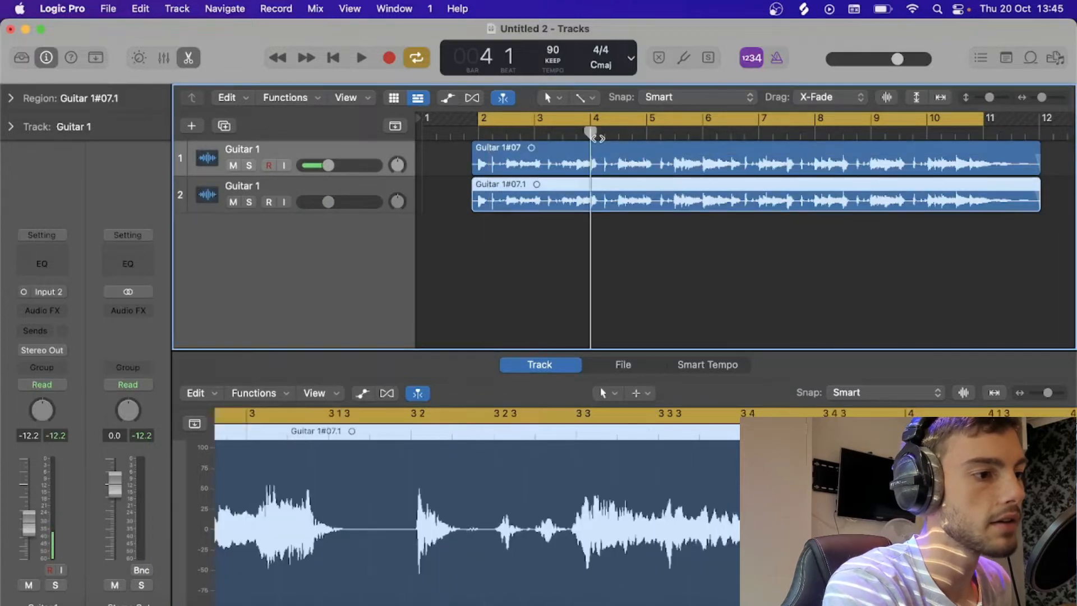
{"action": "left_click", "coordinate": [619, 164]}
{"action": "left_click", "coordinate": [621, 221]}
{"action": "left_click", "coordinate": [621, 165]}
{"action": "left_click", "coordinate": [623, 195]}
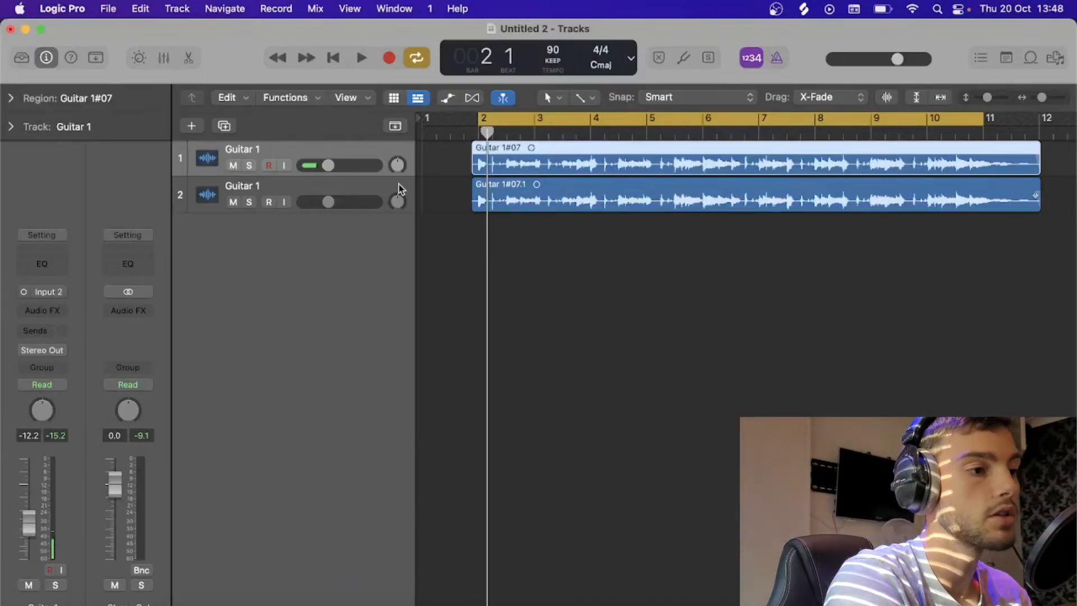
Step: Add a mono Gain plug-in with Phase Invert enabled to the first guitar track
{"action": "key", "text": "space"}
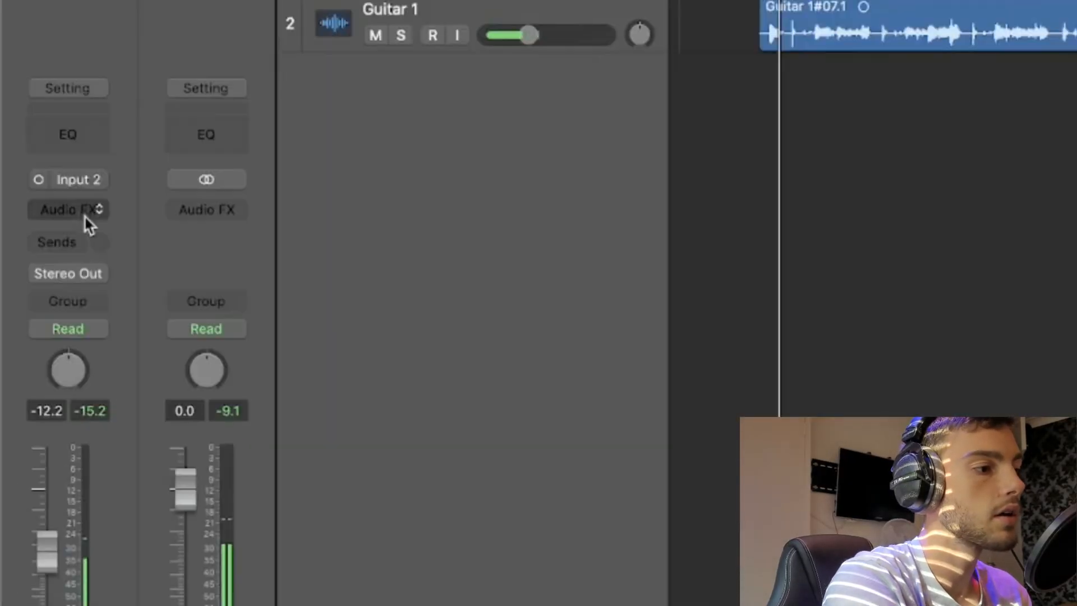
{"action": "left_click", "coordinate": [53, 311]}
{"action": "mouse_move", "coordinate": [61, 365]}
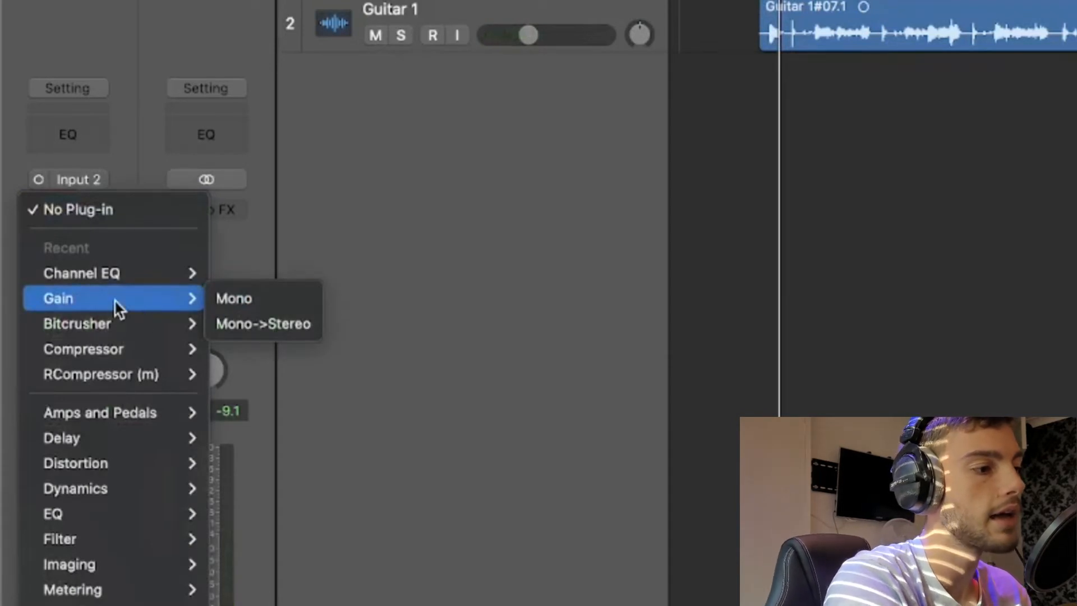
{"action": "left_click", "coordinate": [115, 301]}
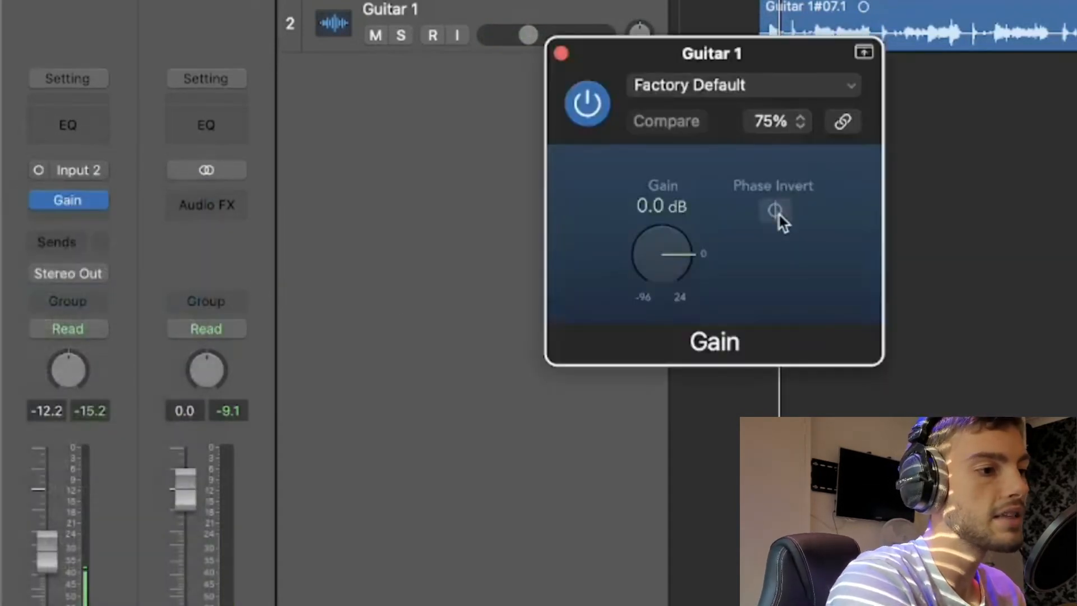
{"action": "left_click", "coordinate": [778, 214]}
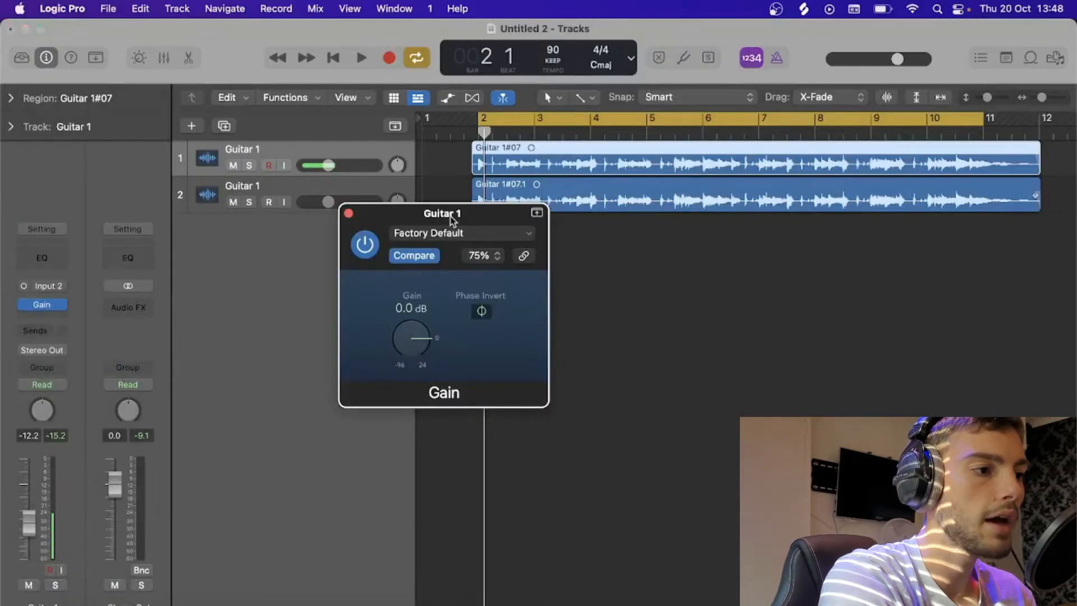
{"action": "left_click", "coordinate": [561, 54]}
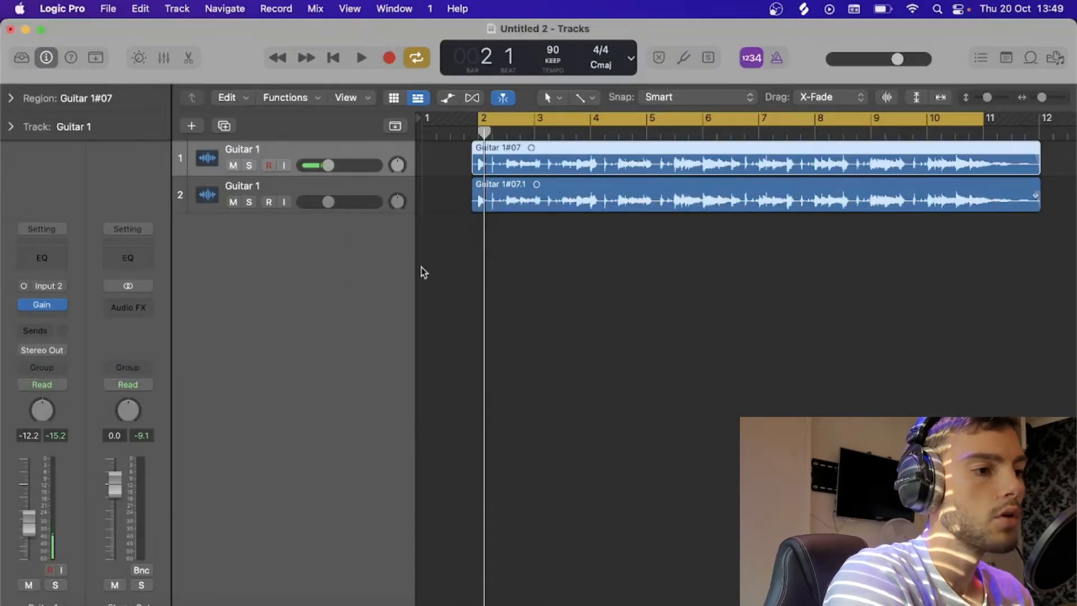
Step: Play both guitar tracks together and raise their volumes to matching levels, with the first track at -7.0 dB
{"action": "key", "text": "space"}
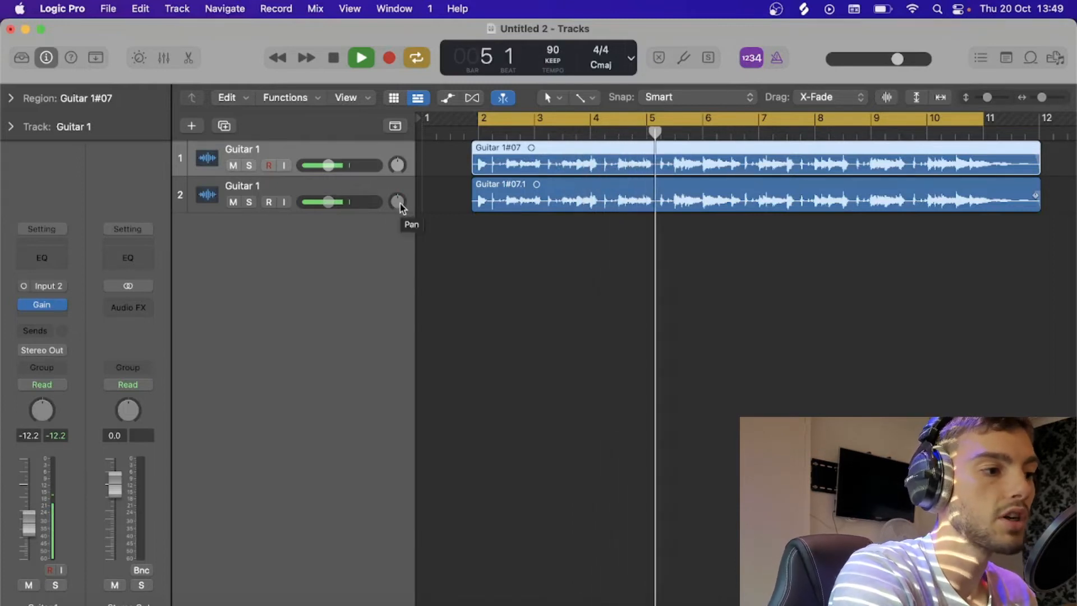
{"action": "mouse_move", "coordinate": [332, 169]}
{"action": "left_mouse_down"}
{"action": "mouse_move", "coordinate": [353, 168]}
{"action": "mouse_move", "coordinate": [336, 165]}
{"action": "left_mouse_up"}
{"action": "left_click_drag", "start_coordinate": [328, 202], "coordinate": [337, 202]}
{"action": "left_click_drag", "start_coordinate": [336, 165], "coordinate": [338, 167]}
{"action": "left_click_drag", "start_coordinate": [398, 201], "coordinate": [402, 176]}
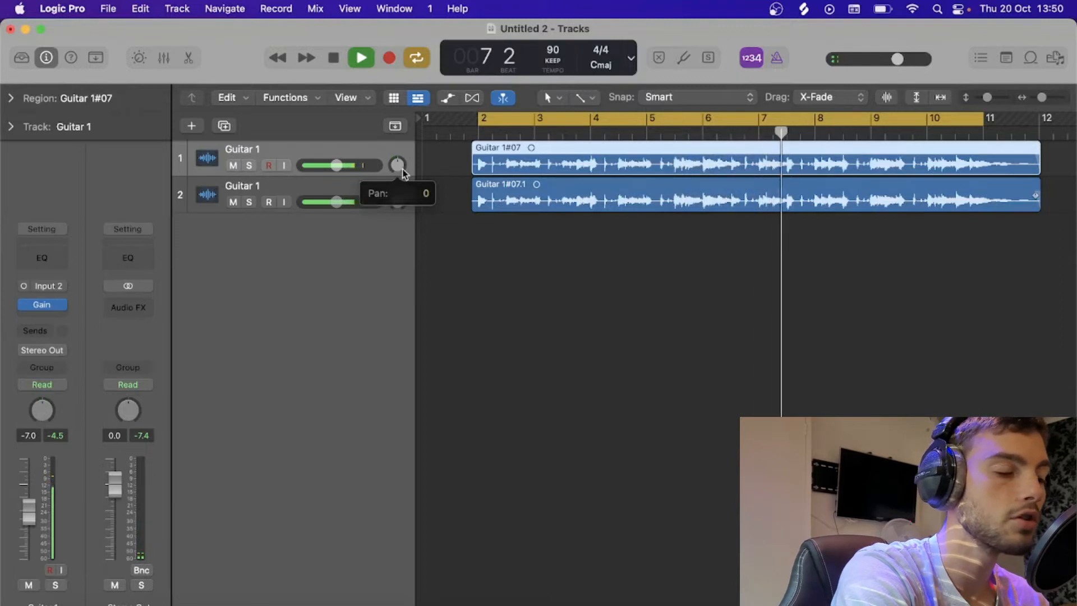
{"action": "key", "text": "space"}
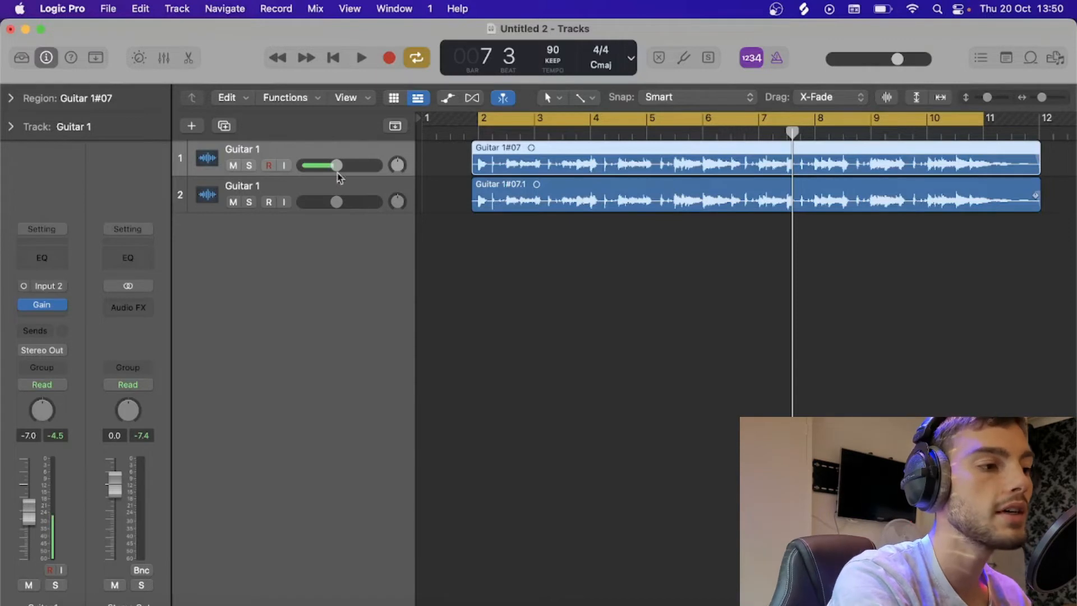
Step: Mute the first guitar track and play back the second one alone
{"action": "left_click", "coordinate": [234, 166]}
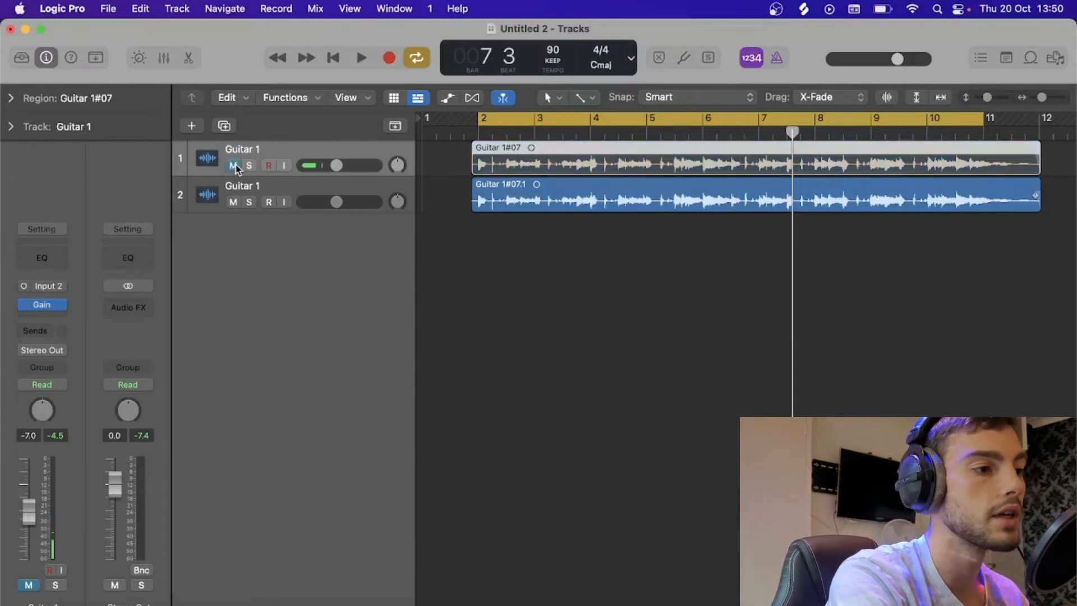
{"action": "key", "text": "space"}
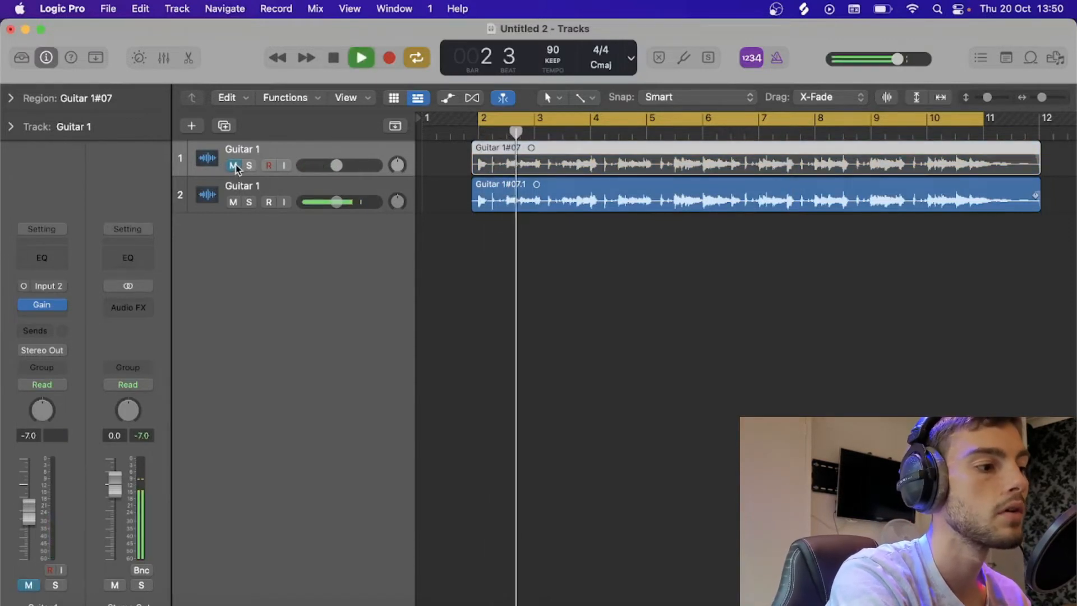
{"action": "key", "text": "space"}
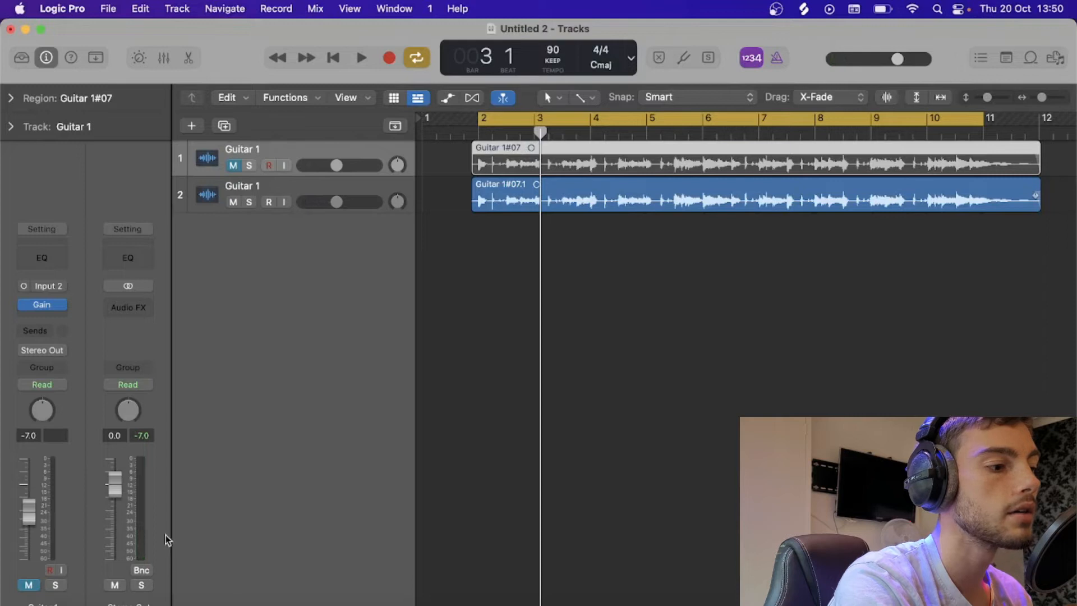
Step: Bounce the output to PCM only as a 24-bit, 44100 Wave file named WAV 1 on the Desktop
{"action": "left_click", "coordinate": [143, 570]}
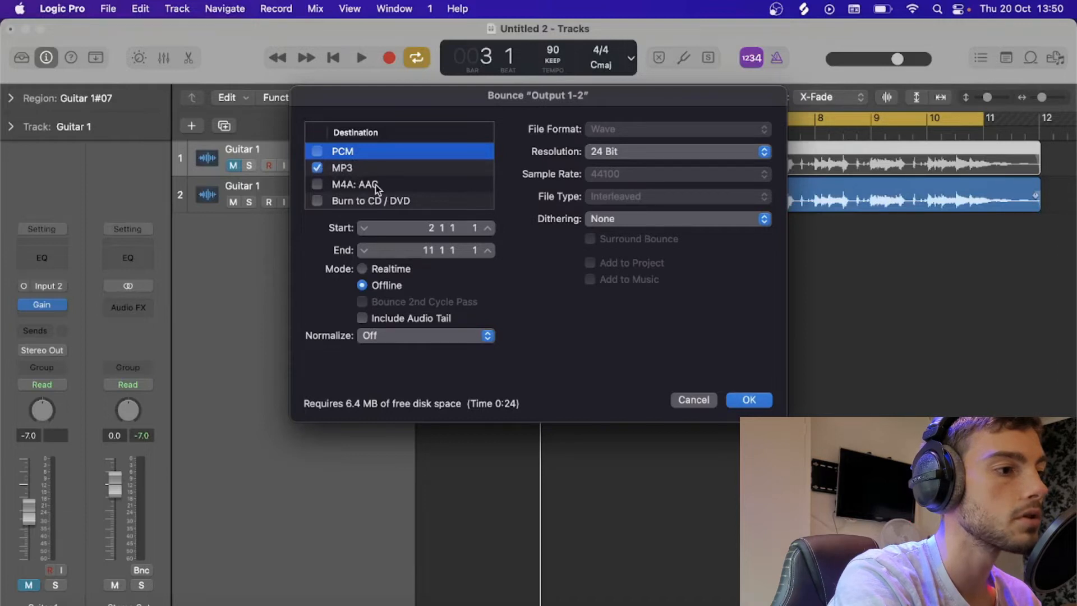
{"action": "left_click", "coordinate": [319, 150]}
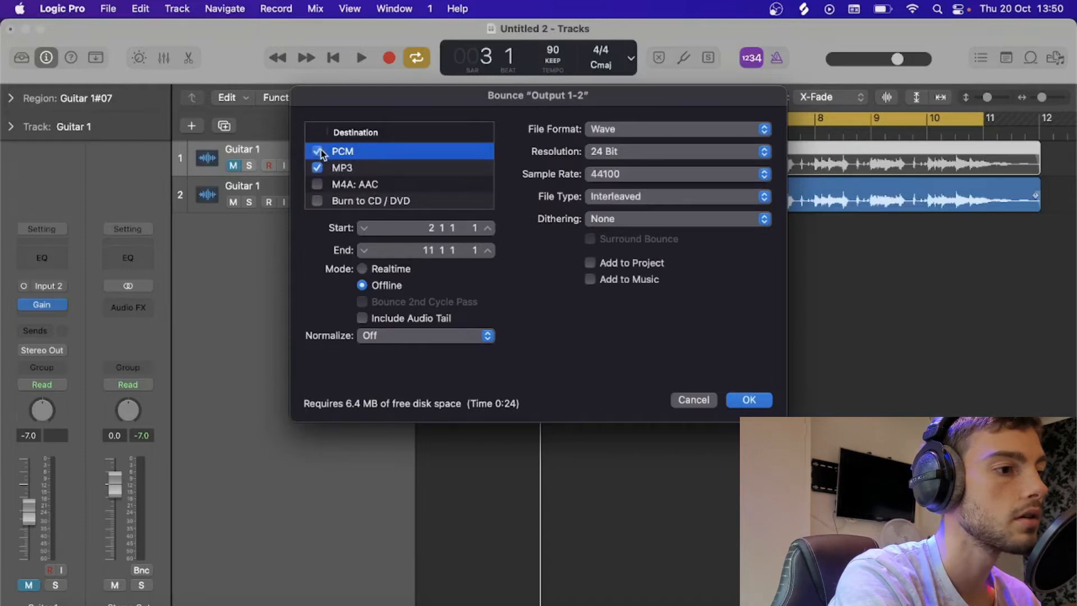
{"action": "left_click", "coordinate": [317, 167]}
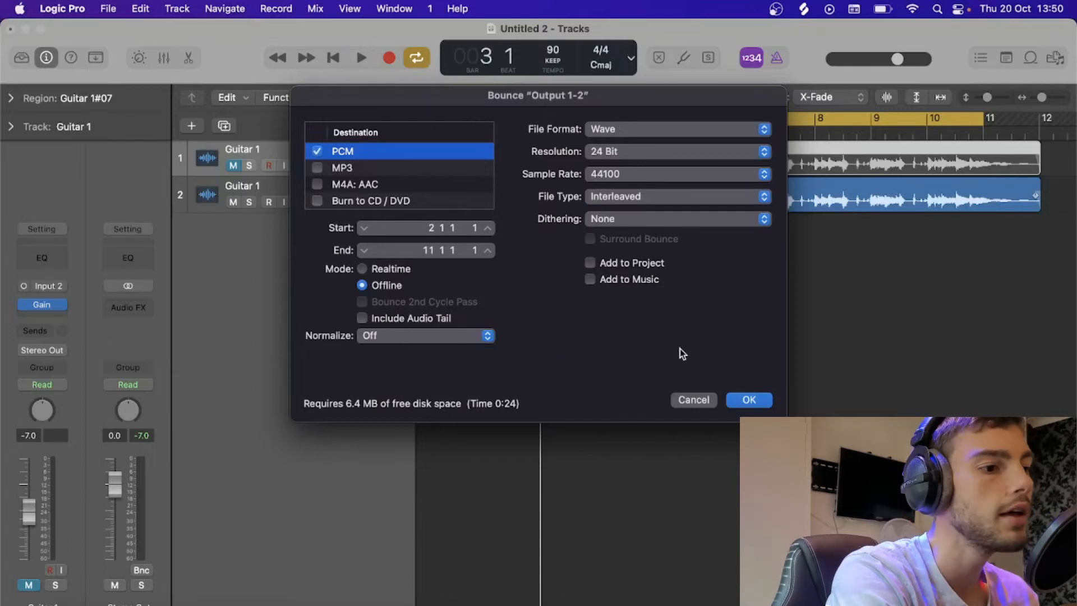
{"action": "left_click", "coordinate": [749, 401]}
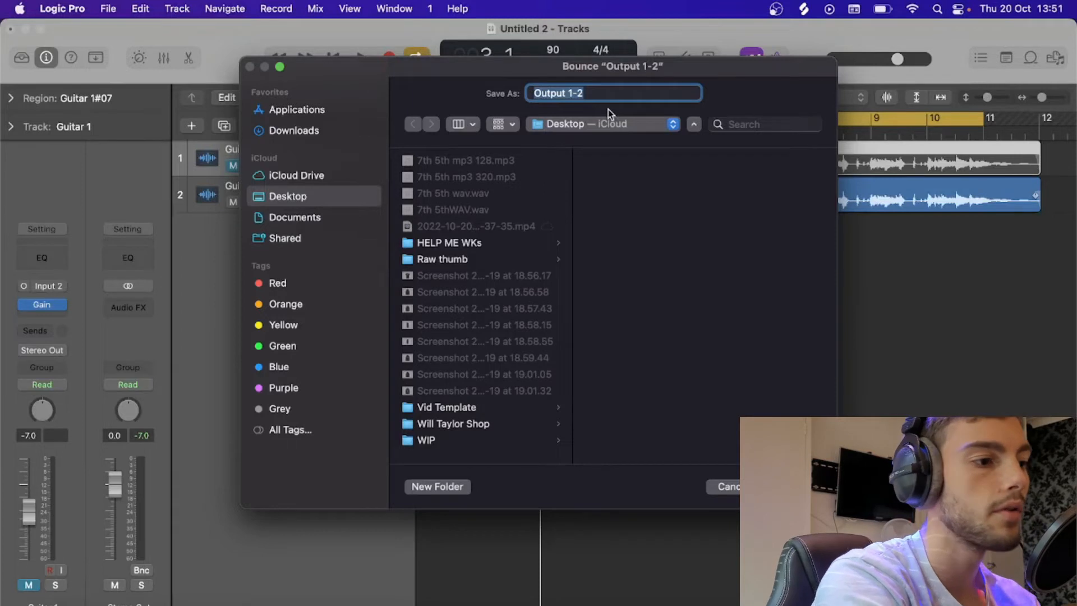
{"action": "key", "text": "BackSpace"}
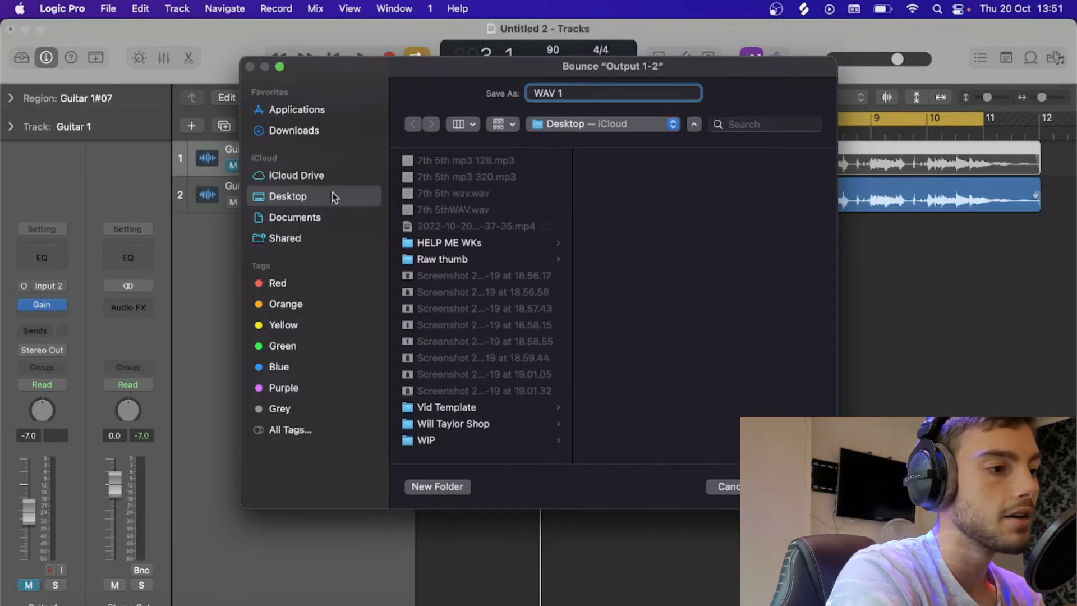
{"action": "key", "text": "Return"}
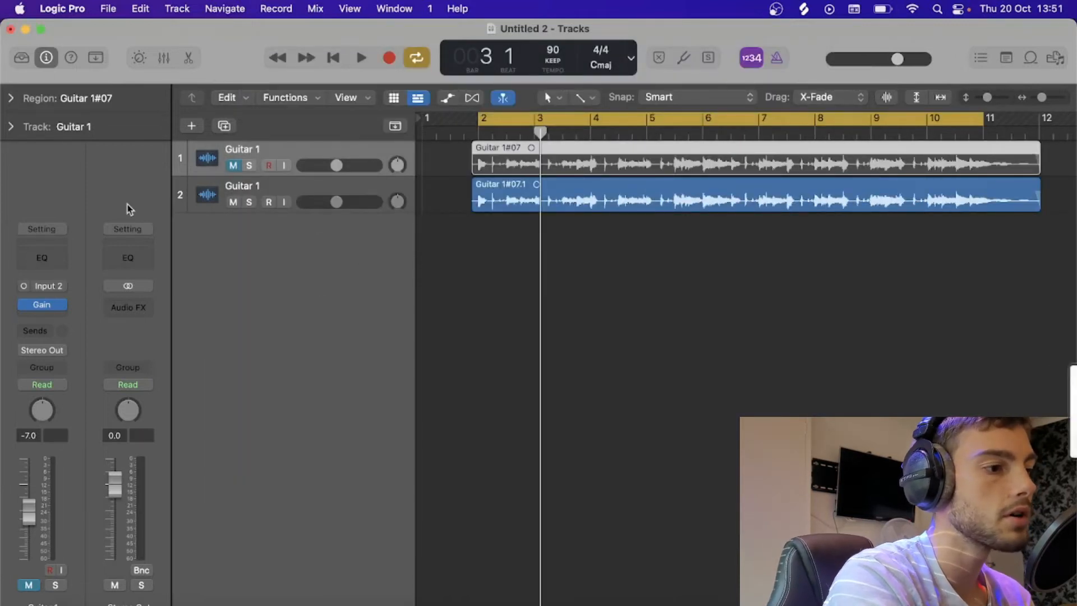
Step: Bounce the output to MP3 only at a 128 kbps stereo bit rate, named mp3 1 on the Desktop
{"action": "left_click", "coordinate": [144, 571]}
{"action": "left_click", "coordinate": [318, 167]}
{"action": "left_click", "coordinate": [317, 150]}
{"action": "left_click", "coordinate": [394, 170]}
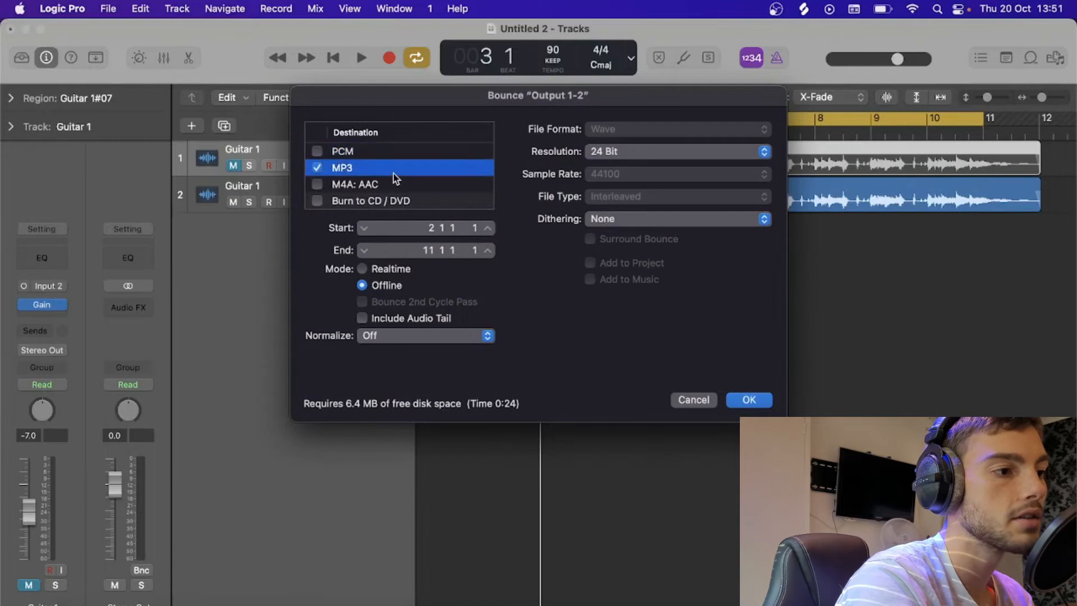
{"action": "left_click", "coordinate": [659, 152]}
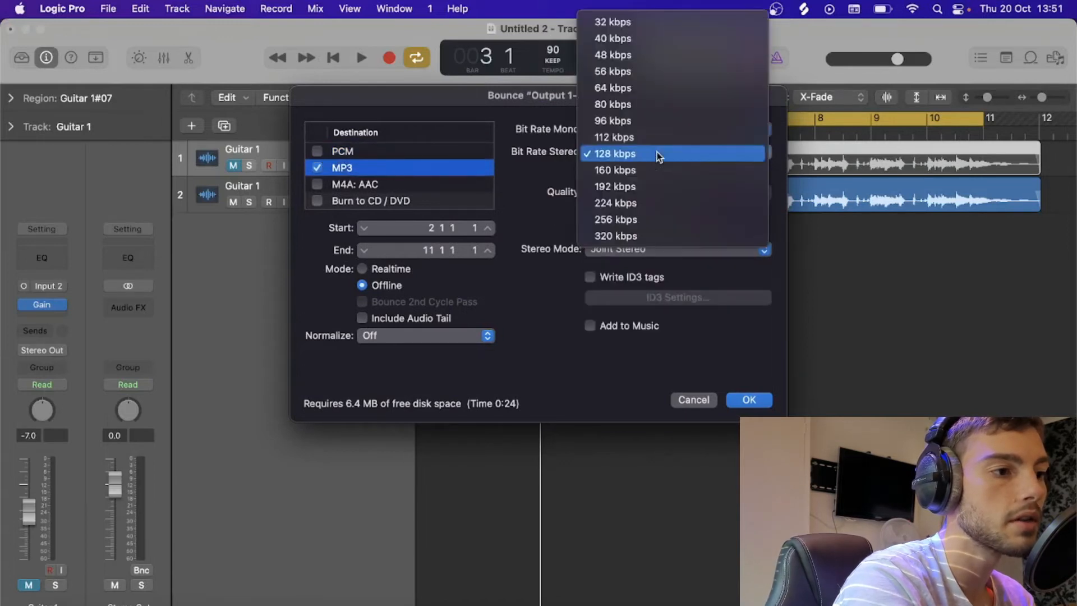
{"action": "left_click", "coordinate": [648, 155]}
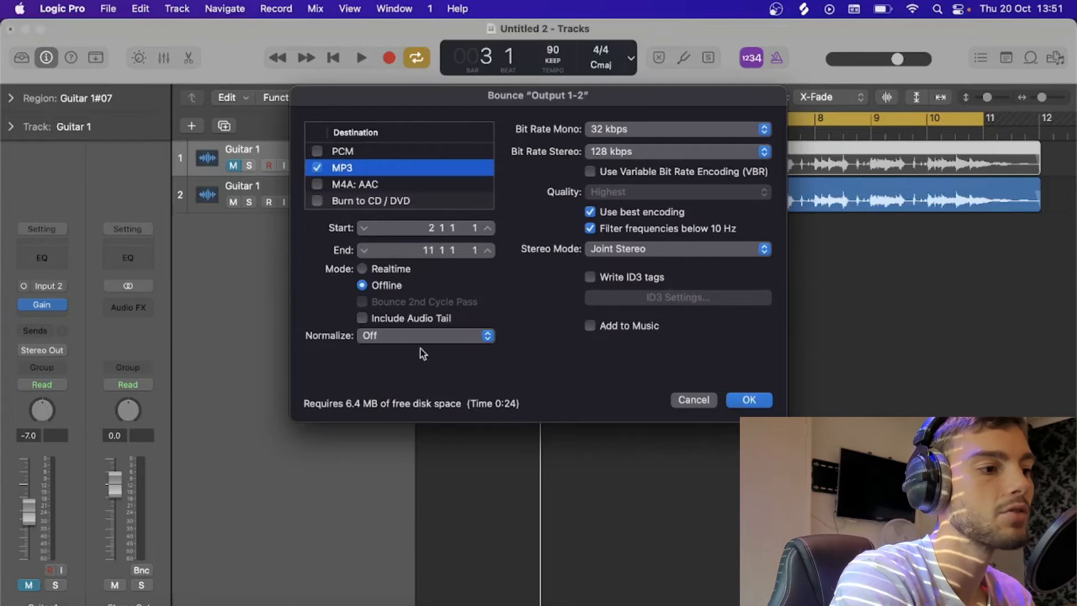
{"action": "left_click", "coordinate": [749, 400]}
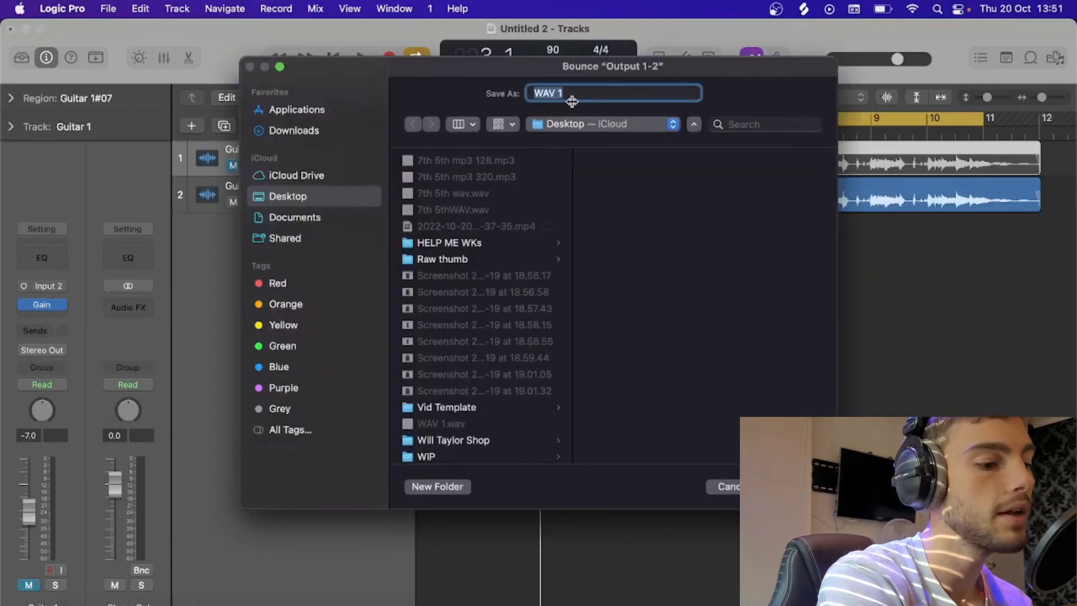
{"action": "type", "text": "mp3"}
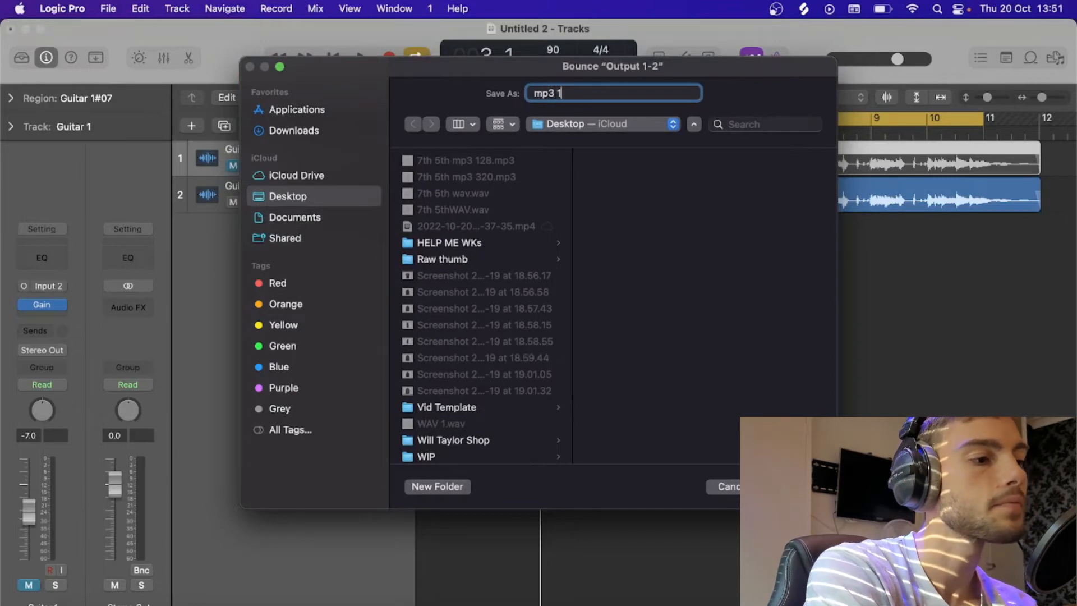
{"action": "key", "text": "Return"}
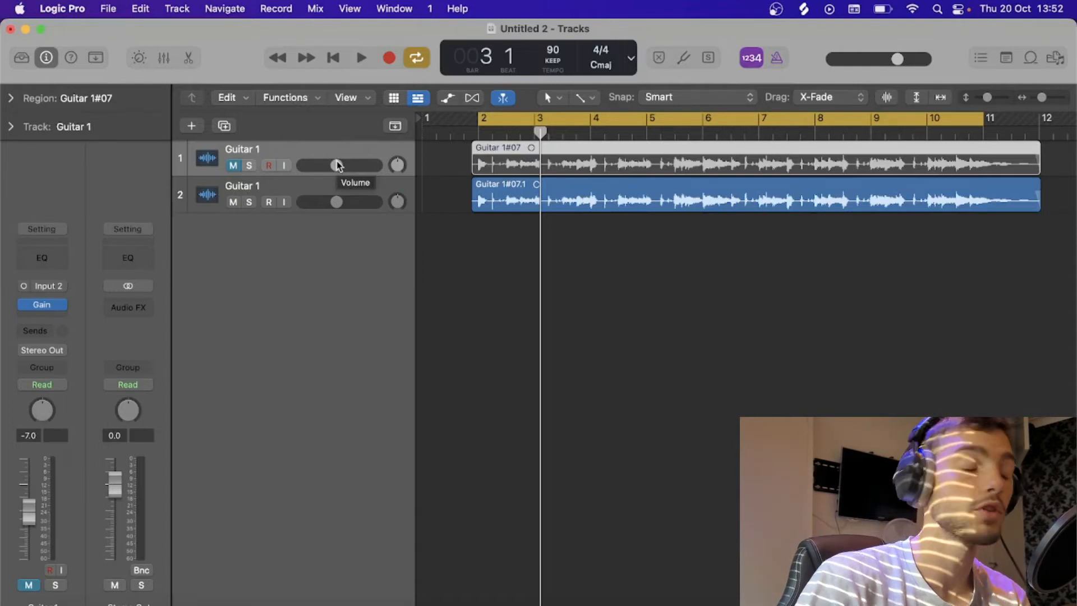
Step: Import mp3 1.mp3 and WAV 1.wav from the Desktop onto two new tracks, both starting at bar 8
{"action": "left_click", "coordinate": [171, 592]}
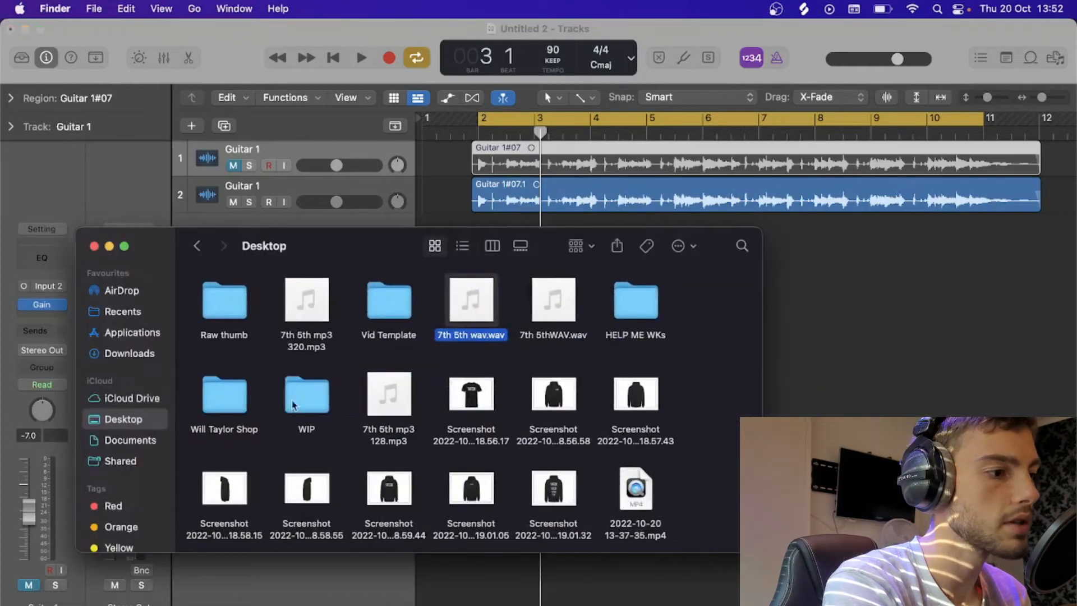
{"action": "scroll", "coordinate": [392, 404], "scroll_direction": "down", "scroll_amount": 4}
{"action": "left_click_drag", "start_coordinate": [317, 499], "coordinate": [814, 374]}
{"action": "left_click_drag", "start_coordinate": [206, 502], "coordinate": [812, 344]}
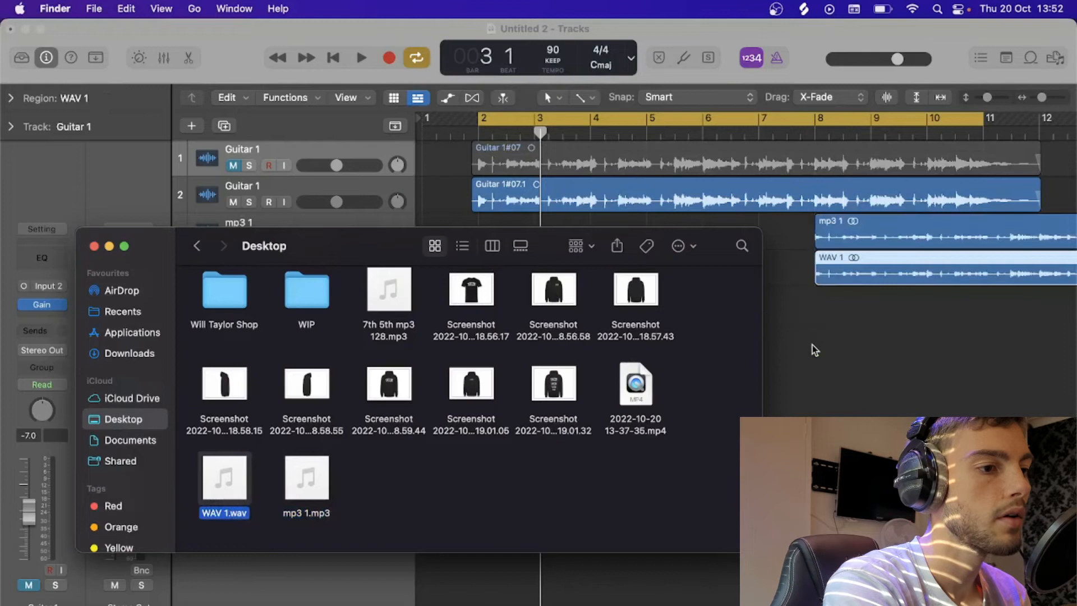
{"action": "left_click", "coordinate": [109, 245]}
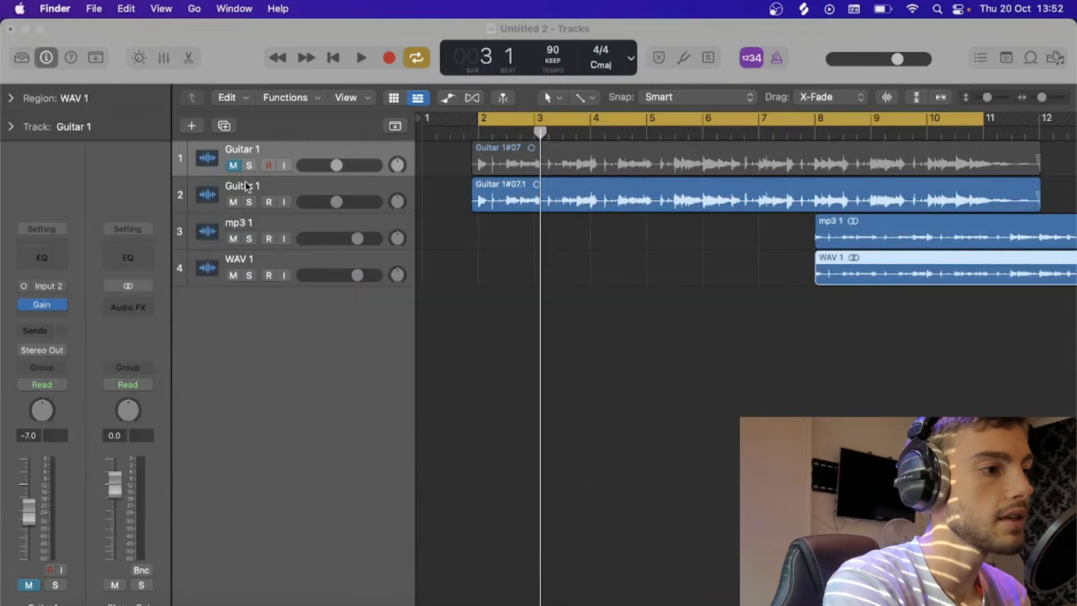
Step: Move the mp3 1 and WAV 1 regions to start at bar 2 and play them together with both guitar tracks muted
{"action": "left_click_drag", "start_coordinate": [877, 332], "coordinate": [536, 235]}
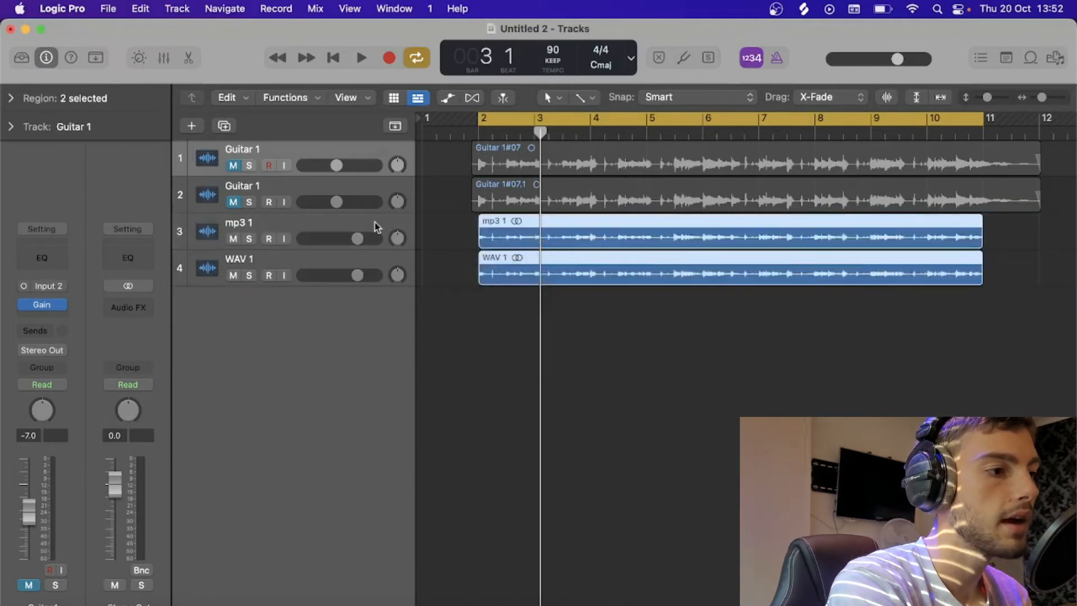
{"action": "key", "text": "space"}
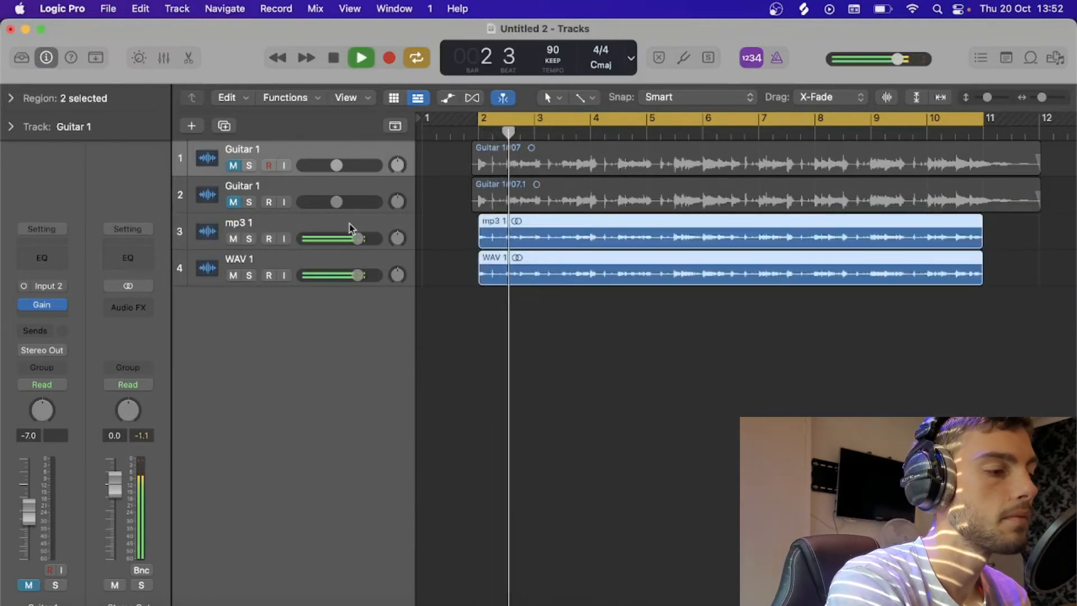
{"action": "key", "text": "space"}
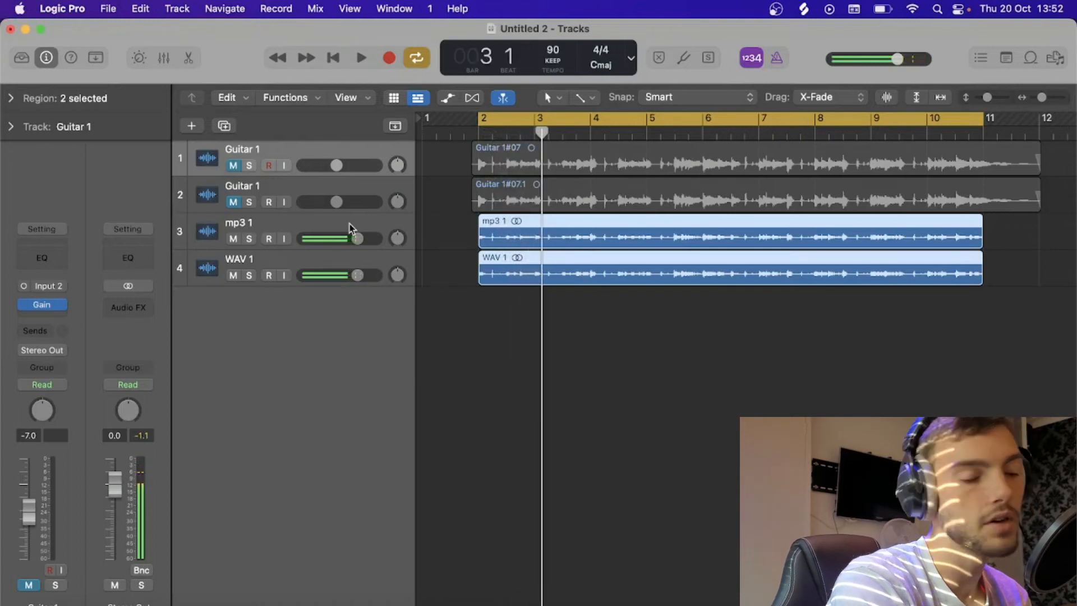
Step: Solo the WAV 1 track to listen to it alone, and turn the solo off after playback
{"action": "left_click", "coordinate": [455, 287]}
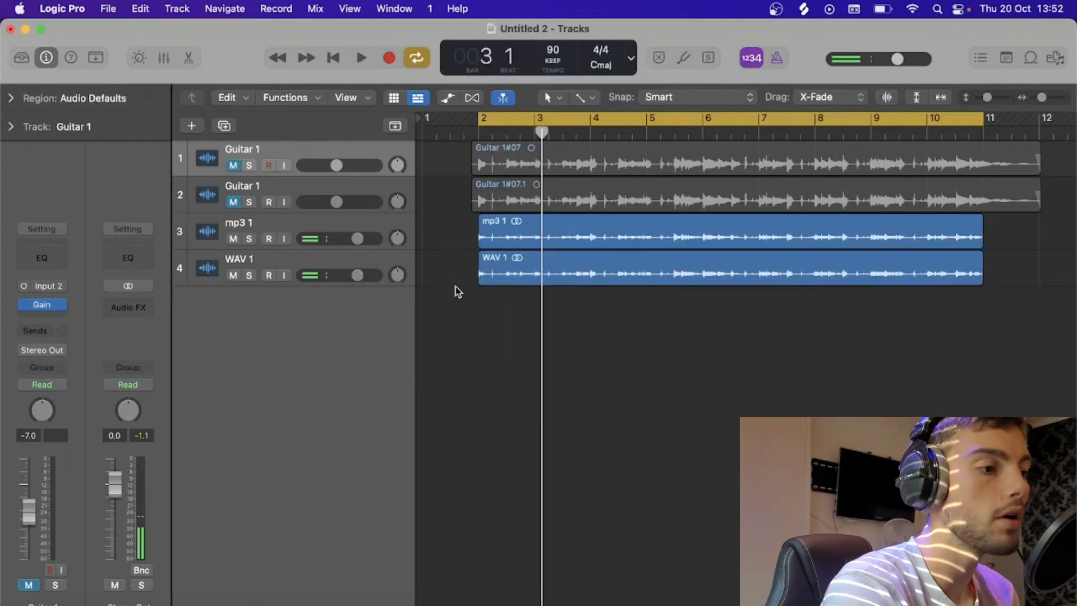
{"action": "left_click", "coordinate": [523, 243]}
{"action": "left_click", "coordinate": [525, 274]}
{"action": "left_click", "coordinate": [528, 240]}
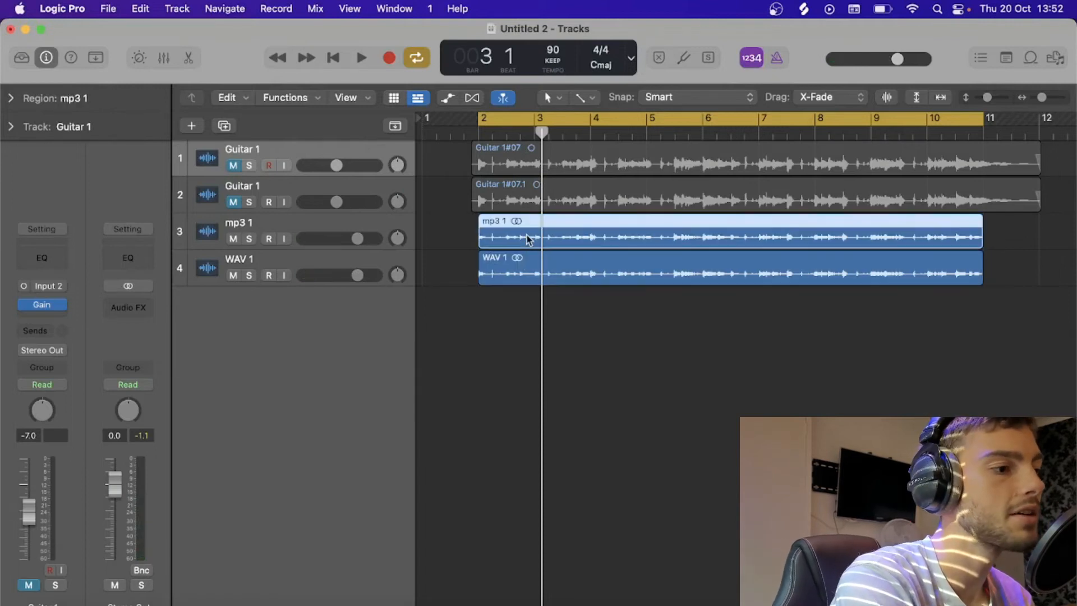
{"action": "left_click", "coordinate": [249, 276]}
{"action": "key", "text": "space"}
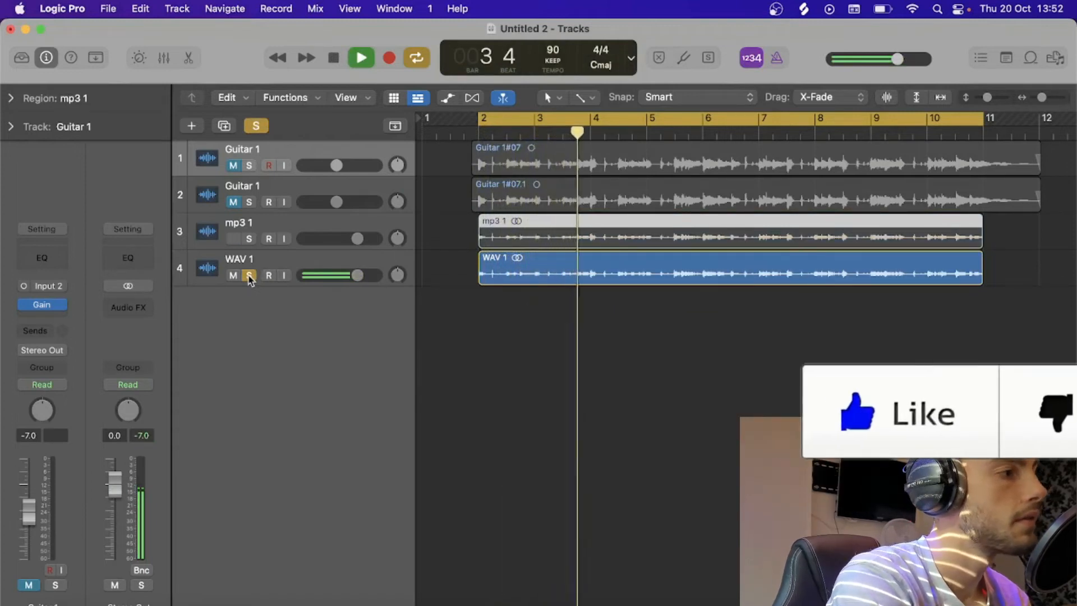
{"action": "key", "text": "space"}
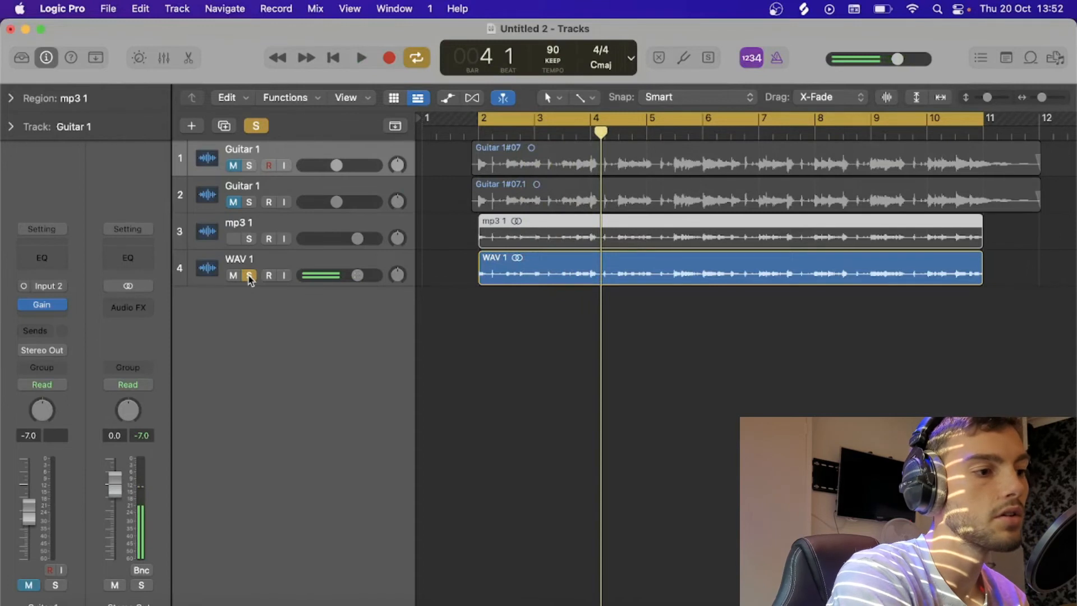
{"action": "left_click", "coordinate": [249, 275]}
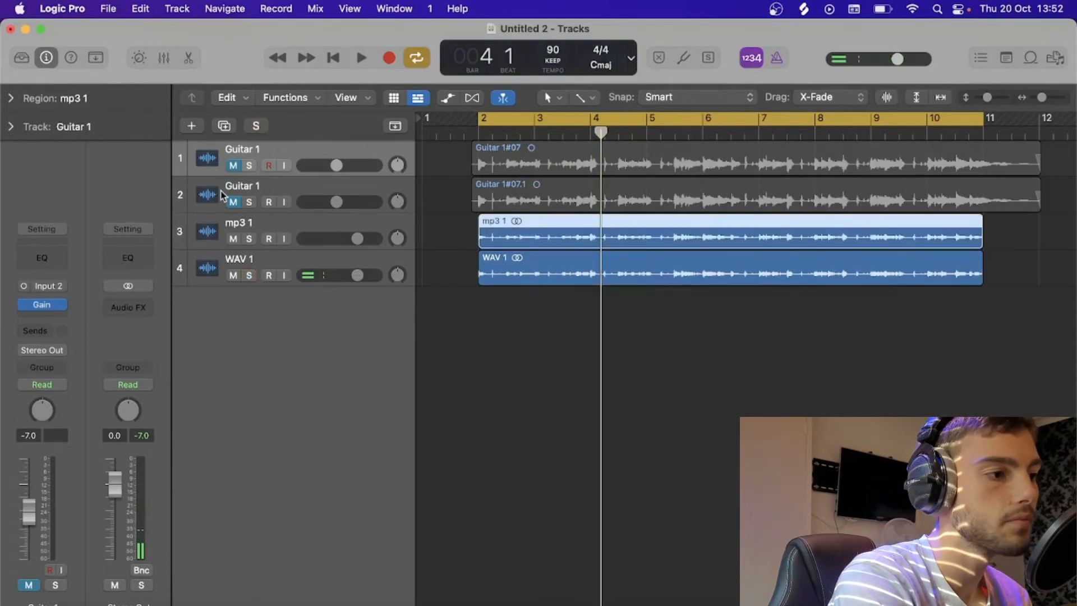
Step: Play the second guitar track together with mp3 1 while WAV 1 is muted, and restore the previous mute settings
{"action": "left_click", "coordinate": [233, 203]}
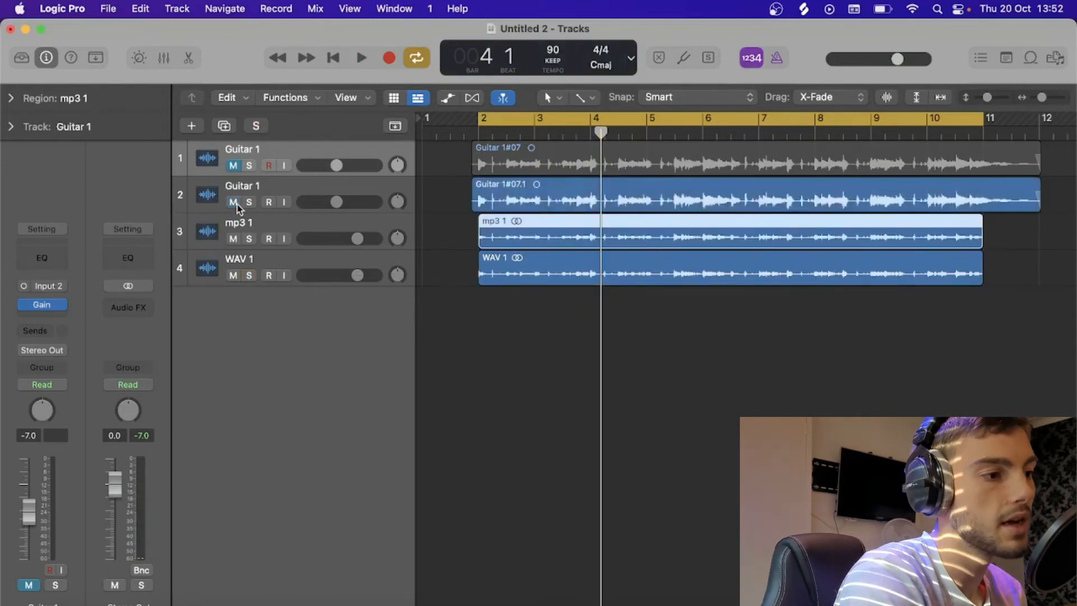
{"action": "left_click", "coordinate": [234, 275]}
{"action": "key", "text": "space"}
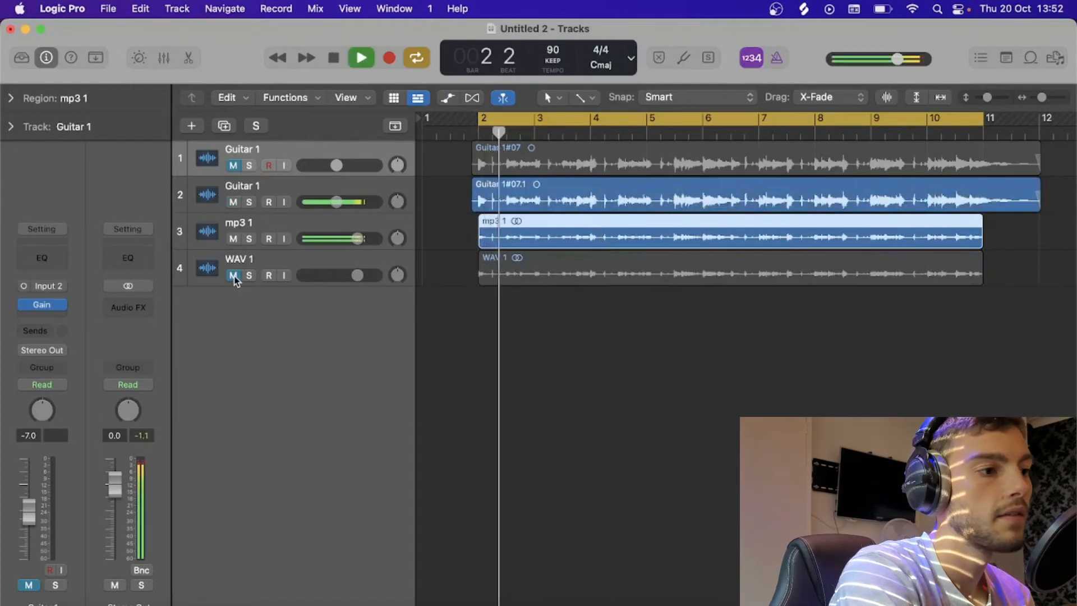
{"action": "key", "text": "space"}
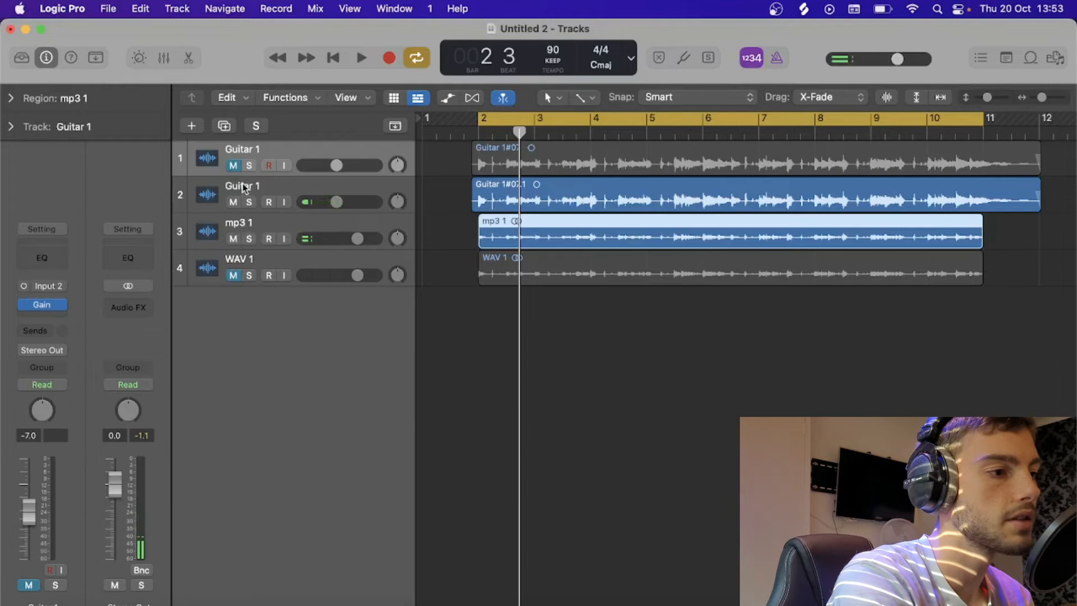
{"action": "left_click", "coordinate": [233, 202]}
{"action": "left_click", "coordinate": [233, 275]}
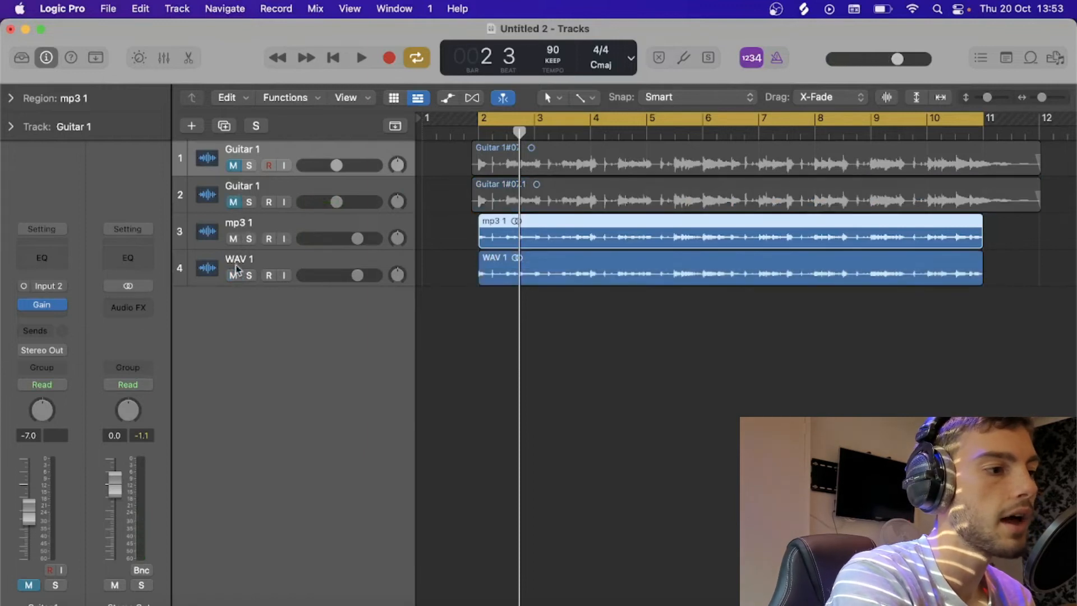
Step: Solo the mp3 1 track to listen to it alone, and turn the solo off after playback
{"action": "left_click", "coordinate": [249, 238]}
{"action": "key", "text": "space"}
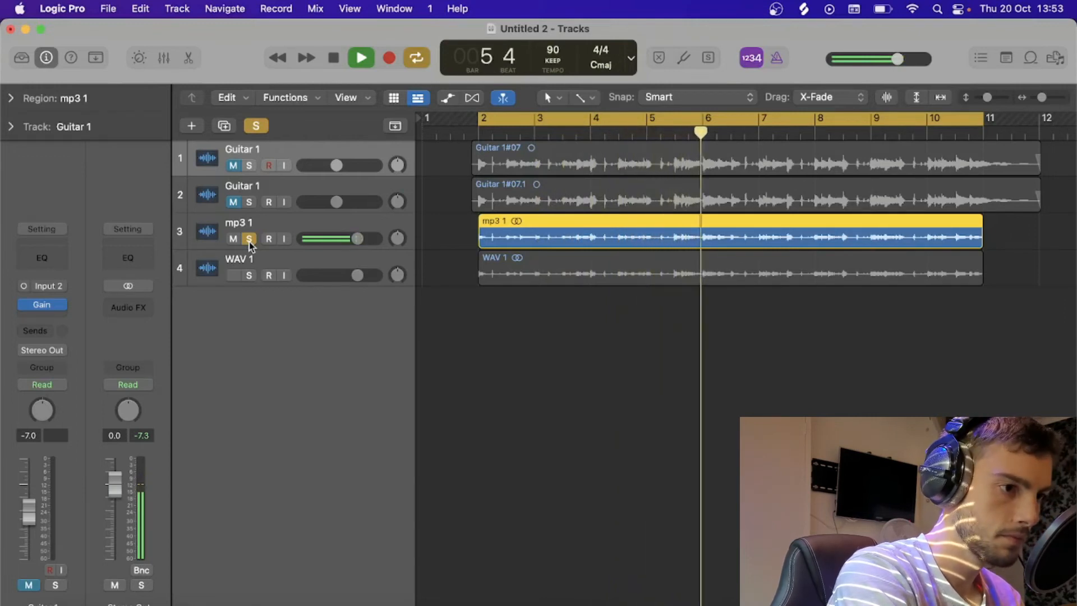
{"action": "key", "text": "space"}
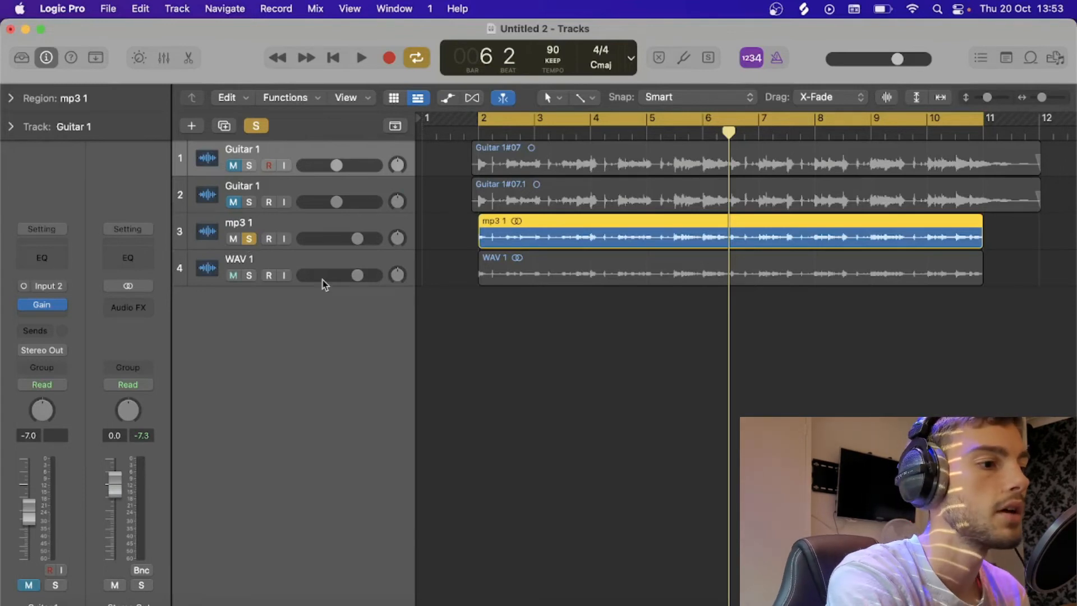
{"action": "left_click", "coordinate": [249, 238]}
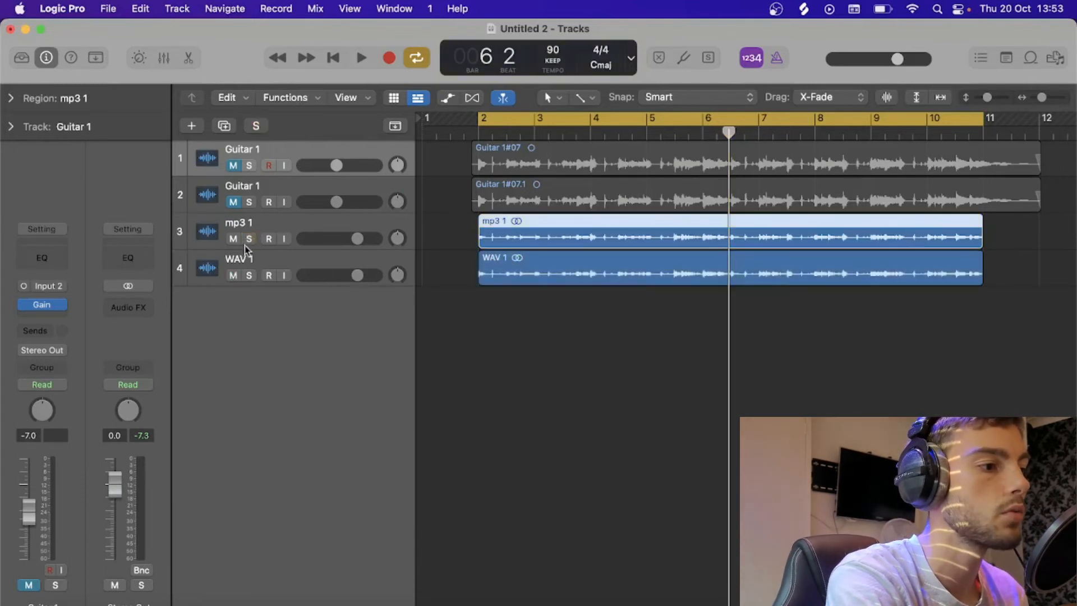
Step: Insert a stereo Gain plug-in on the mp3 1 track with phase invert on for both L and R
{"action": "left_click", "coordinate": [283, 227]}
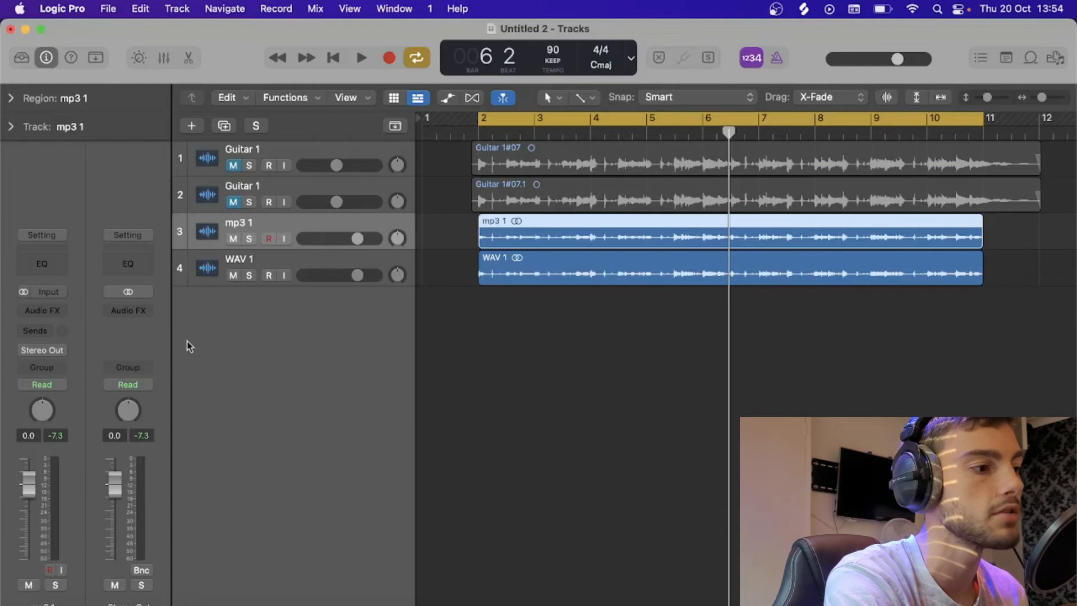
{"action": "left_click", "coordinate": [44, 310]}
{"action": "mouse_move", "coordinate": [56, 350]}
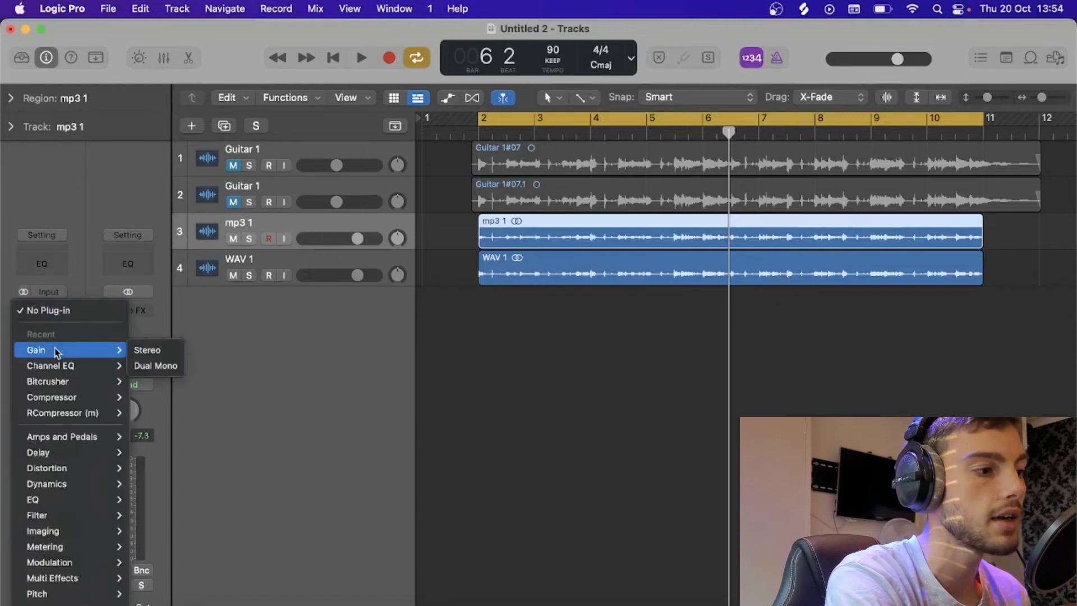
{"action": "left_click", "coordinate": [138, 351]}
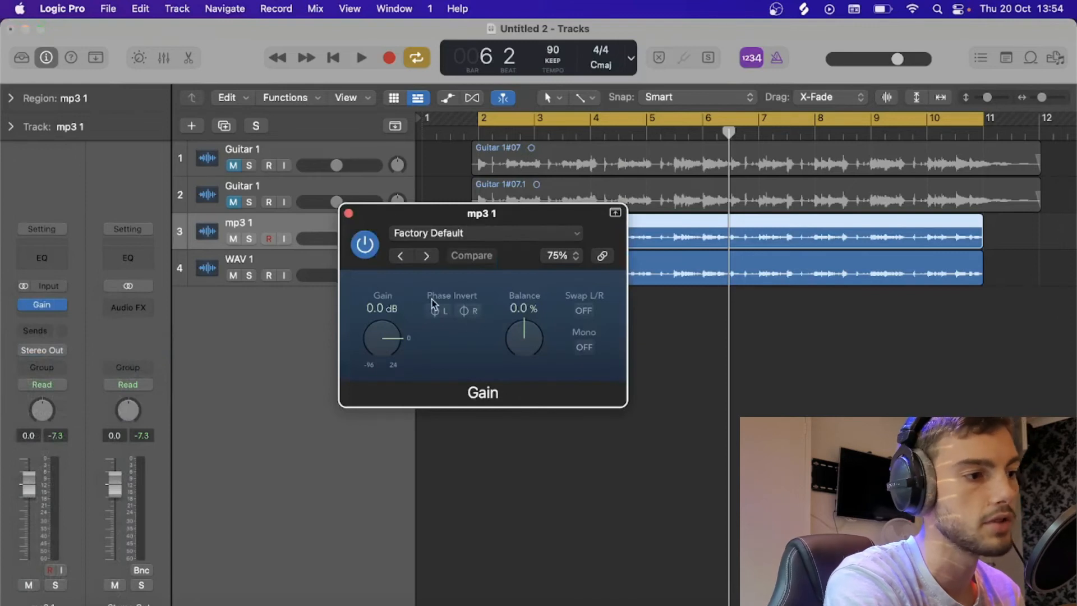
{"action": "left_click", "coordinate": [467, 311]}
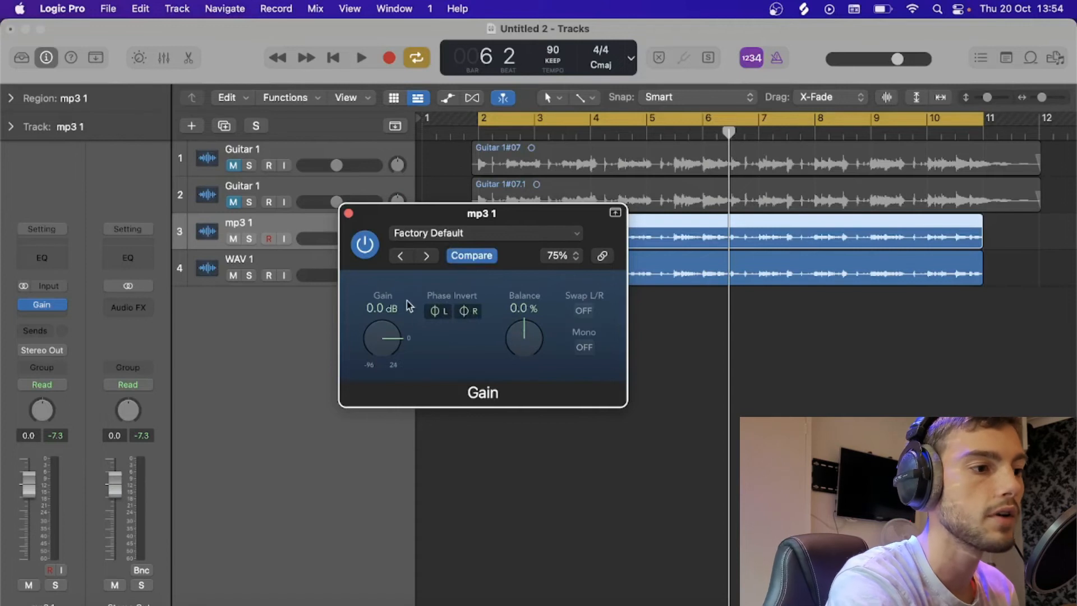
{"action": "left_click", "coordinate": [348, 213]}
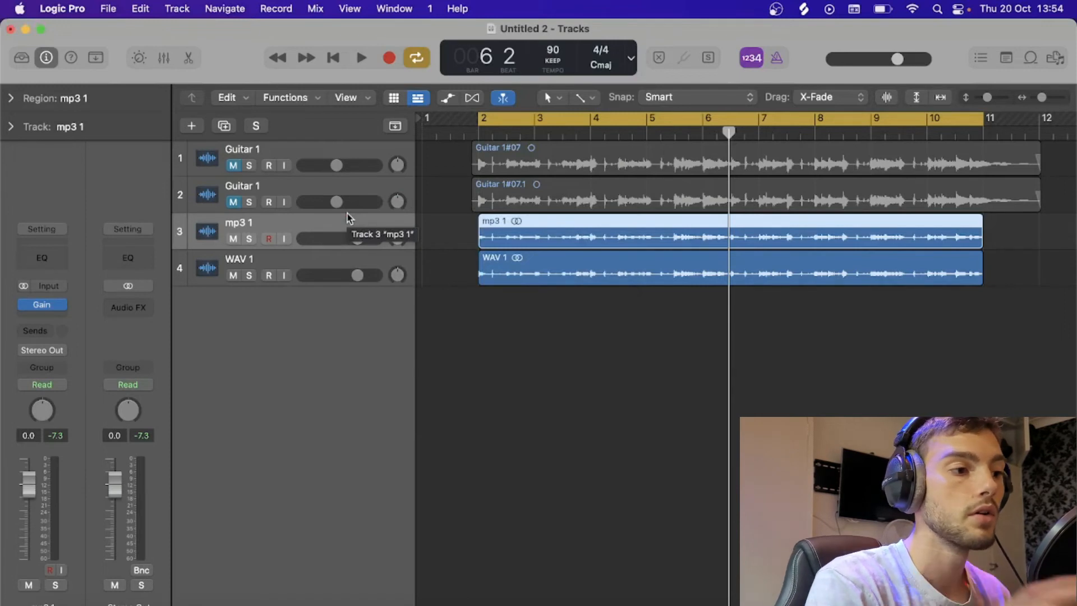
Step: Play the phase-inverted mp3 1 together with WAV 1 to hear their difference, checking the Gain plug-in's settings during playback
{"action": "key", "text": "space"}
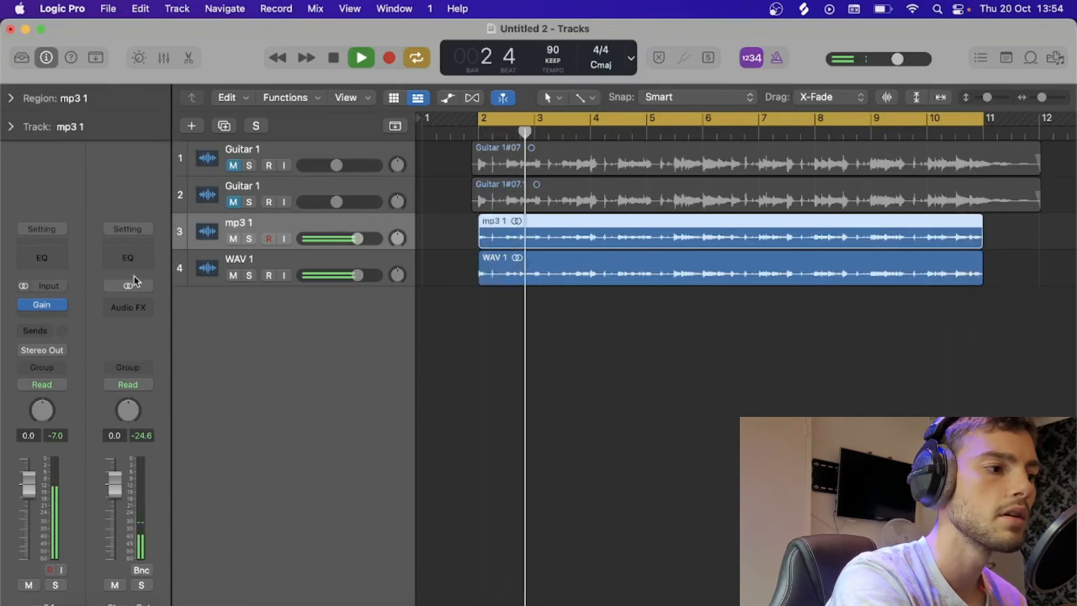
{"action": "left_click", "coordinate": [42, 304]}
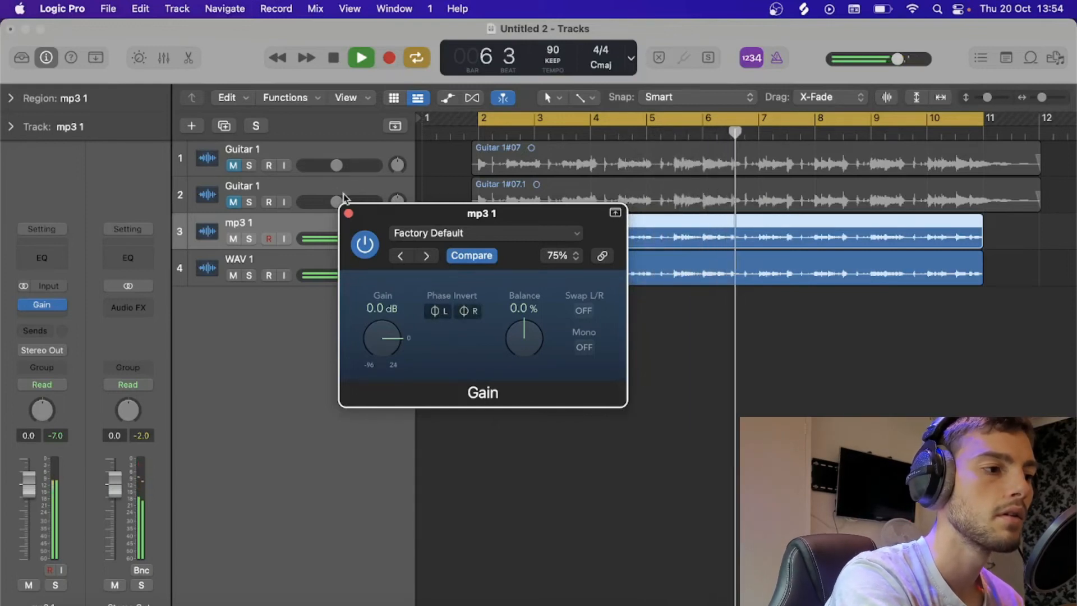
{"action": "left_click", "coordinate": [347, 212]}
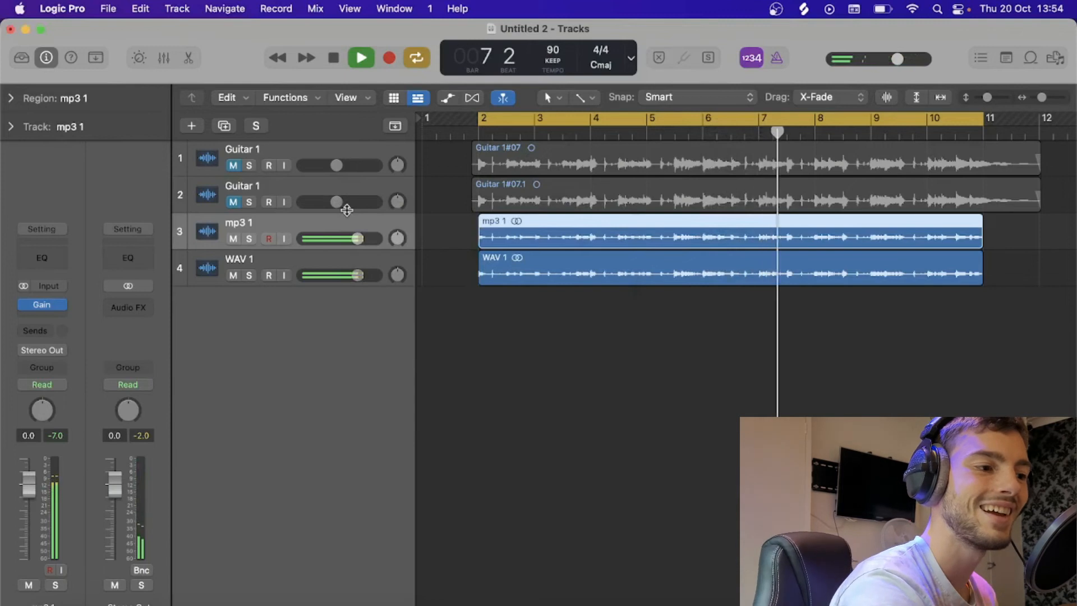
{"action": "key", "text": "space"}
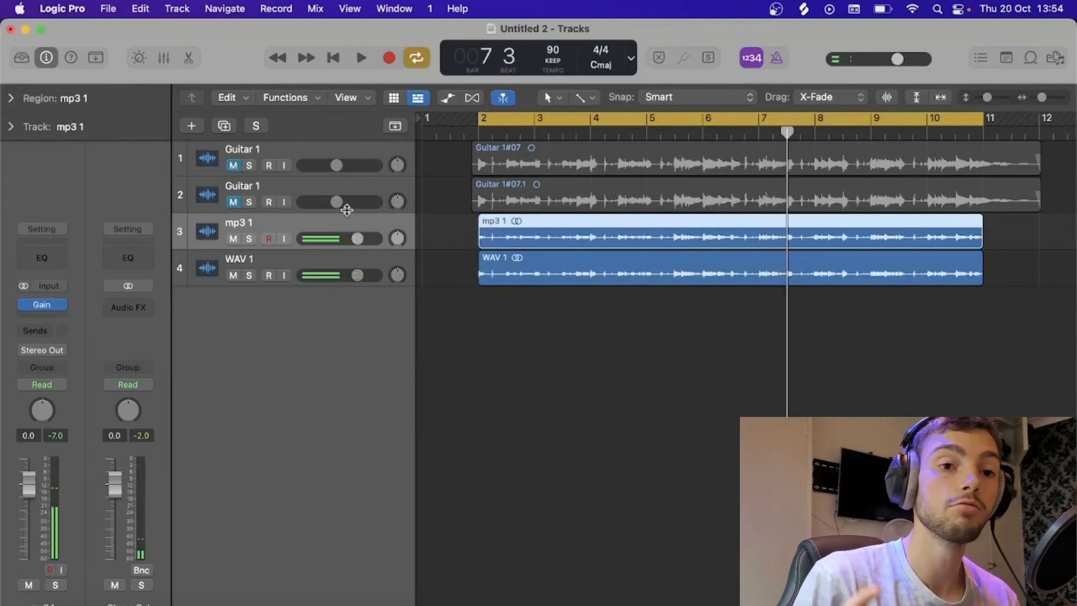